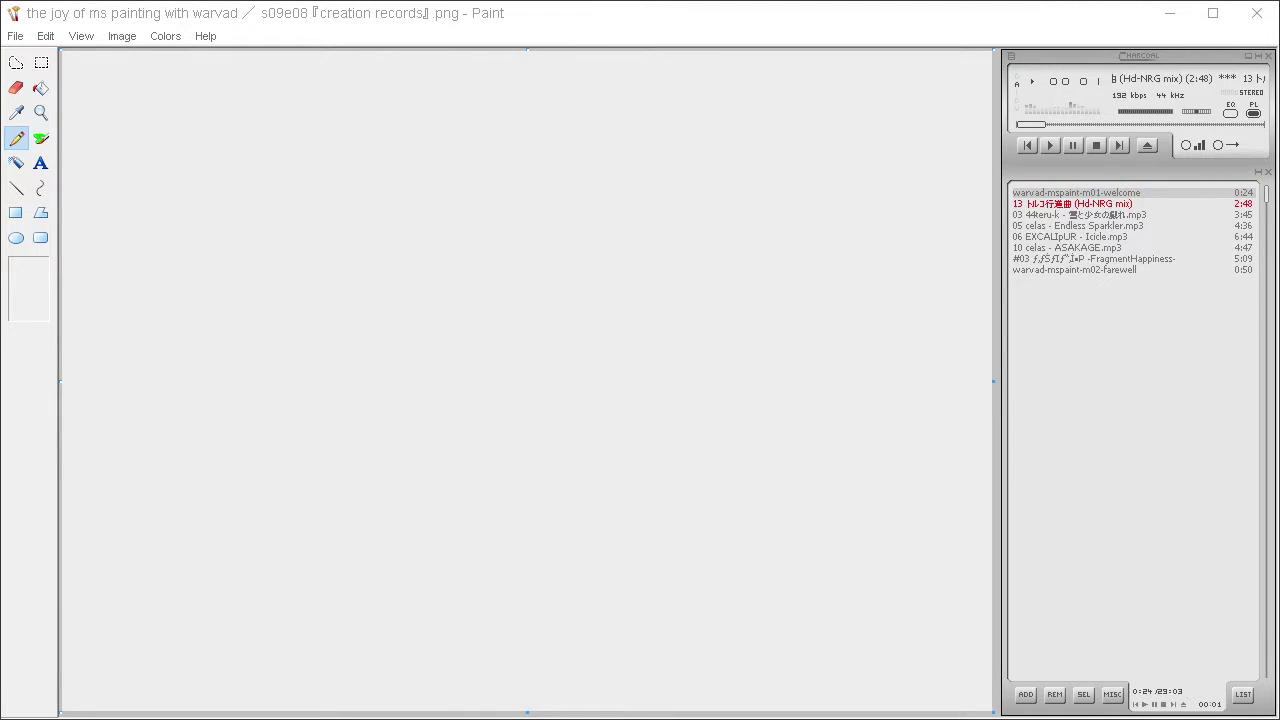
Fill the whole canvas with a custom yellow-green of red 216, green 232, blue 21.
{"action": "left_click", "coordinate": [166, 36]}
{"action": "left_click", "coordinate": [175, 53]}
{"action": "left_click", "coordinate": [730, 479]}
{"action": "left_click", "coordinate": [791, 264]}
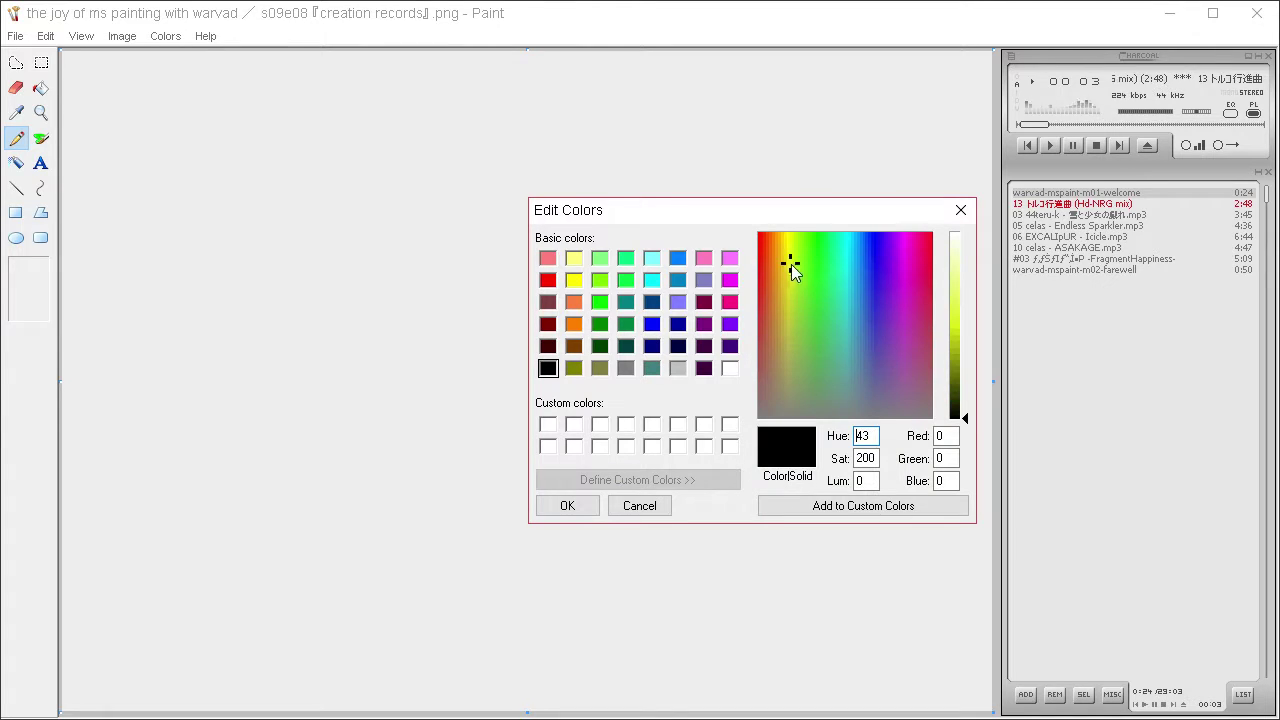
{"action": "left_click_drag", "start_coordinate": [962, 240], "coordinate": [962, 292]}
{"action": "left_click_drag", "start_coordinate": [902, 329], "coordinate": [966, 331]}
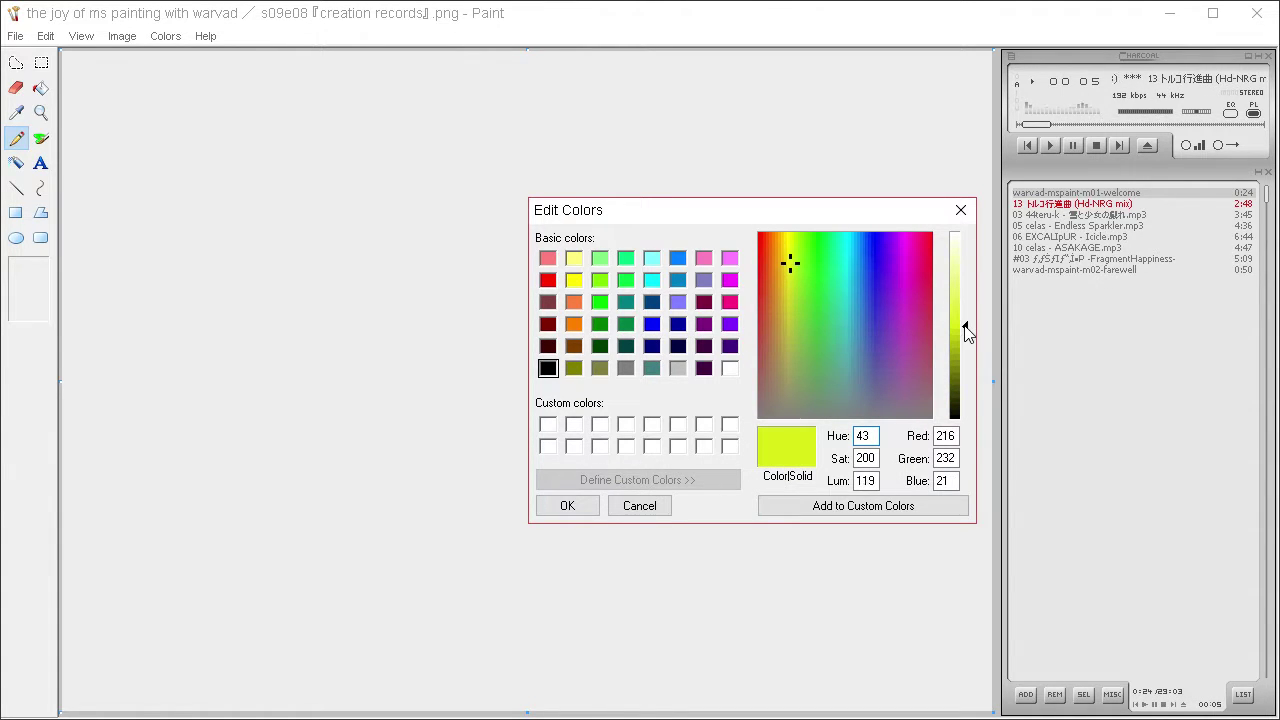
{"action": "left_click", "coordinate": [584, 506]}
{"action": "left_click", "coordinate": [40, 88]}
{"action": "left_click", "coordinate": [144, 147]}
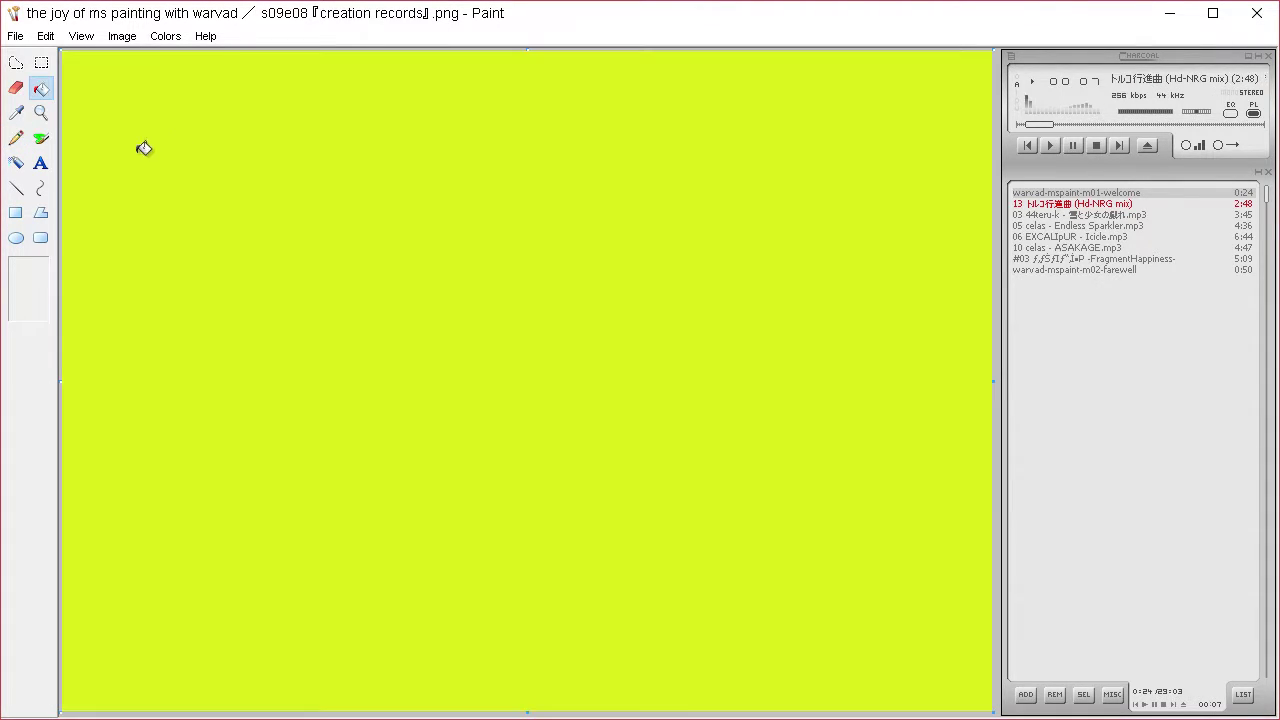
Set the drawing colour to a custom dark slate of red 55, green 58, blue 74.
{"action": "left_click", "coordinate": [165, 36]}
{"action": "left_click", "coordinate": [185, 58]}
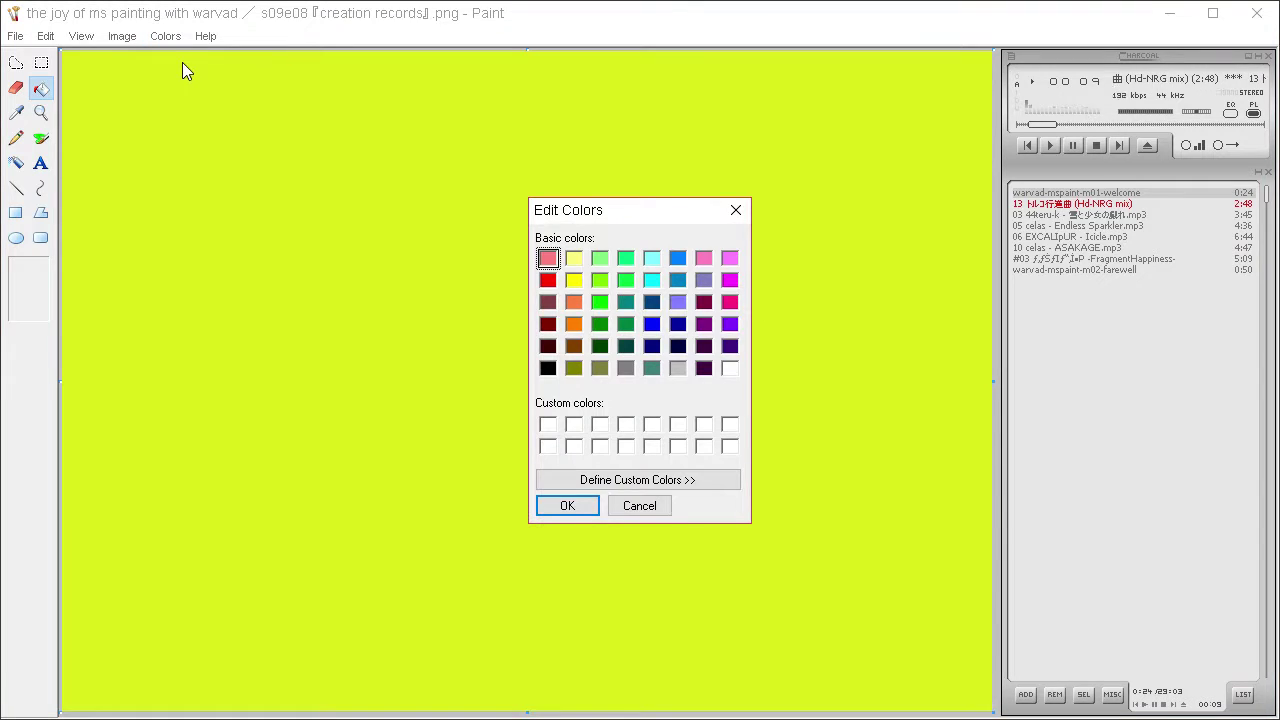
{"action": "left_click", "coordinate": [706, 480]}
{"action": "mouse_move", "coordinate": [960, 385]}
{"action": "left_mouse_down"}
{"action": "mouse_move", "coordinate": [963, 420]}
{"action": "mouse_move", "coordinate": [963, 361]}
{"action": "mouse_move", "coordinate": [963, 374]}
{"action": "left_mouse_up"}
{"action": "left_click", "coordinate": [858, 412]}
{"action": "left_click", "coordinate": [877, 370]}
{"action": "left_click_drag", "start_coordinate": [877, 388], "coordinate": [870, 392]}
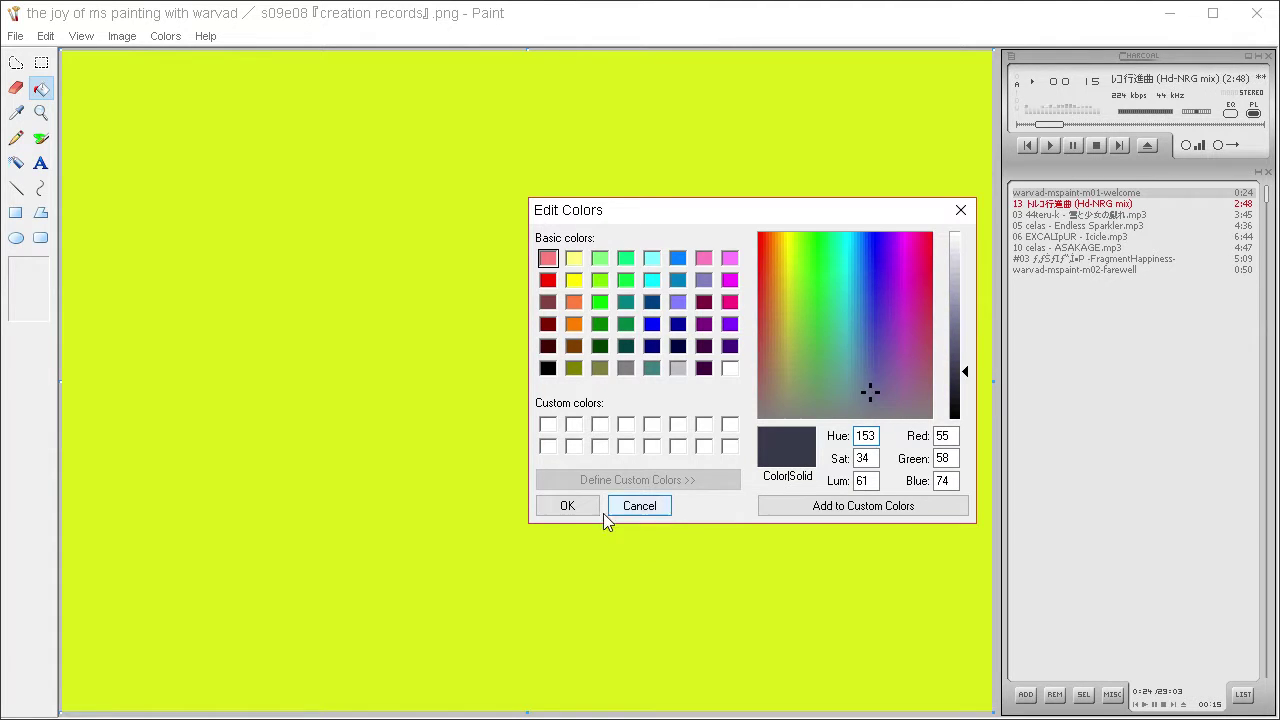
{"action": "left_click", "coordinate": [588, 506]}
Sketch a tilted cat-like head with the Pencil, with two eye outlines, a small nose and mouth, and two pointed ears.
{"action": "left_click", "coordinate": [40, 138]}
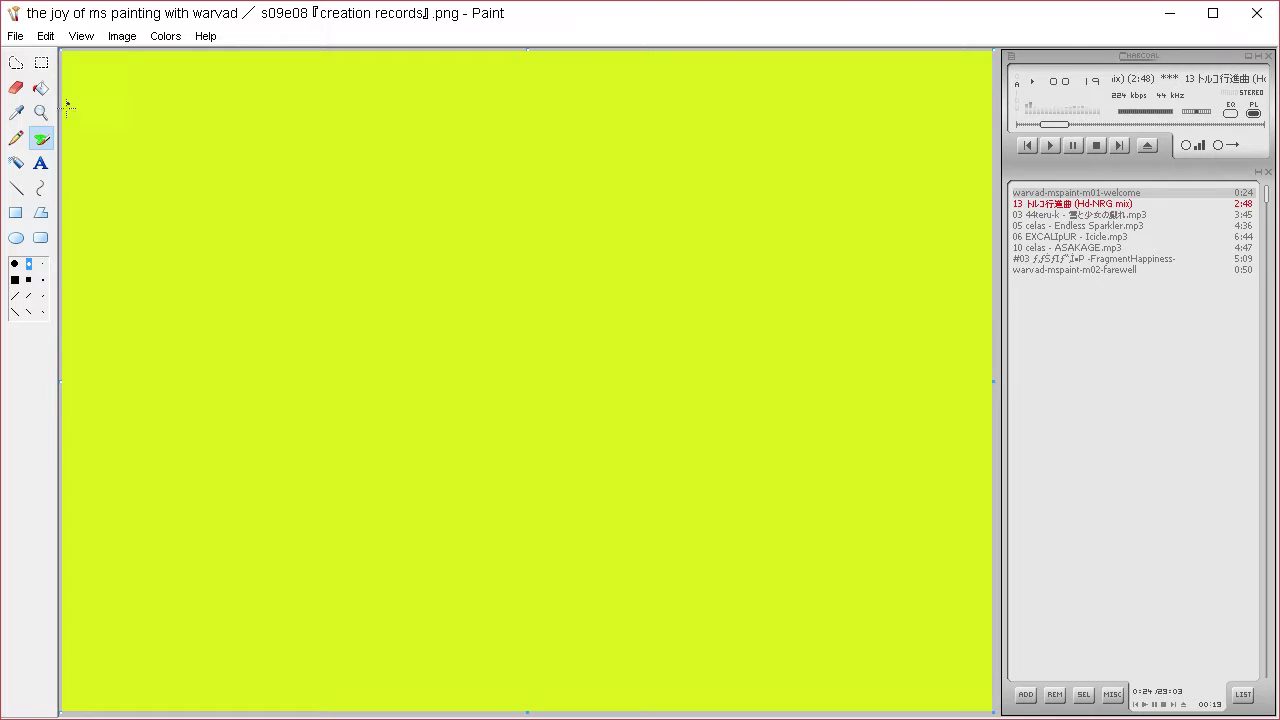
{"action": "left_click", "coordinate": [16, 138]}
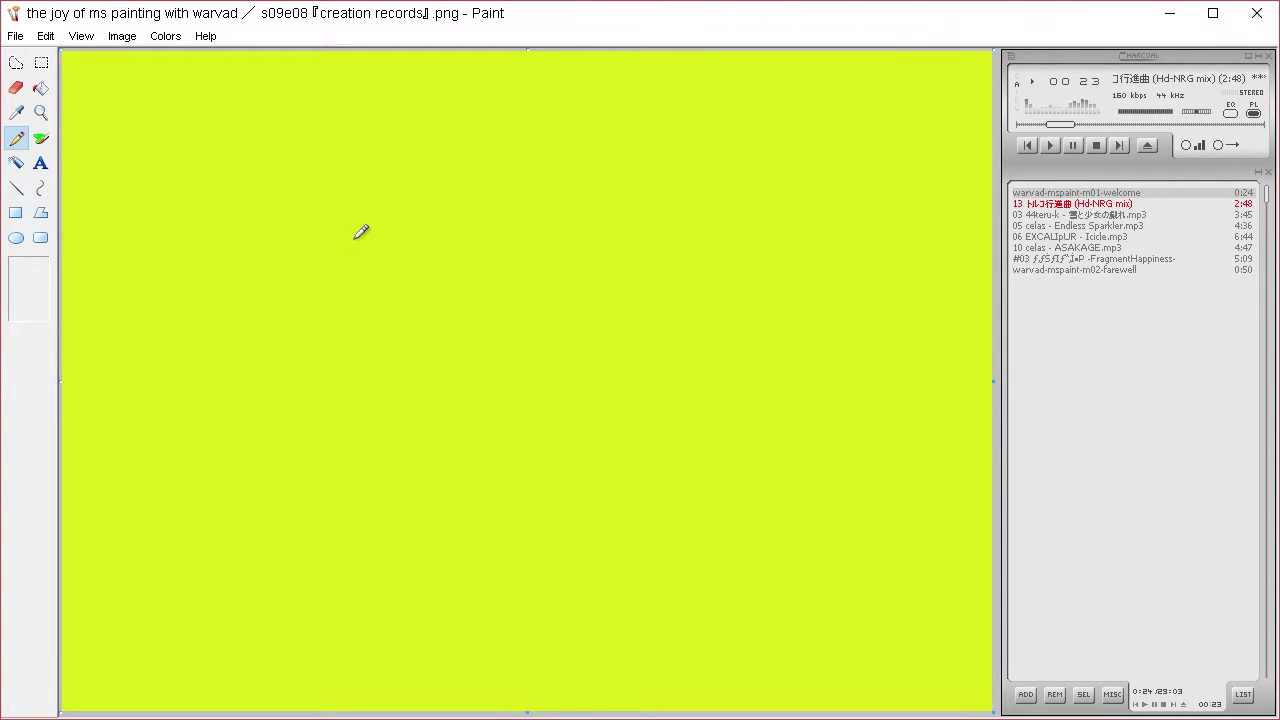
{"action": "mouse_move", "coordinate": [361, 232]}
{"action": "left_mouse_down"}
{"action": "mouse_move", "coordinate": [256, 296]}
{"action": "mouse_move", "coordinate": [352, 381]}
{"action": "mouse_move", "coordinate": [510, 328]}
{"action": "mouse_move", "coordinate": [461, 217]}
{"action": "mouse_move", "coordinate": [349, 229]}
{"action": "left_mouse_up"}
{"action": "mouse_move", "coordinate": [280, 312]}
{"action": "left_mouse_down"}
{"action": "mouse_move", "coordinate": [379, 268]}
{"action": "mouse_move", "coordinate": [414, 351]}
{"action": "mouse_move", "coordinate": [312, 360]}
{"action": "mouse_move", "coordinate": [282, 305]}
{"action": "left_mouse_up"}
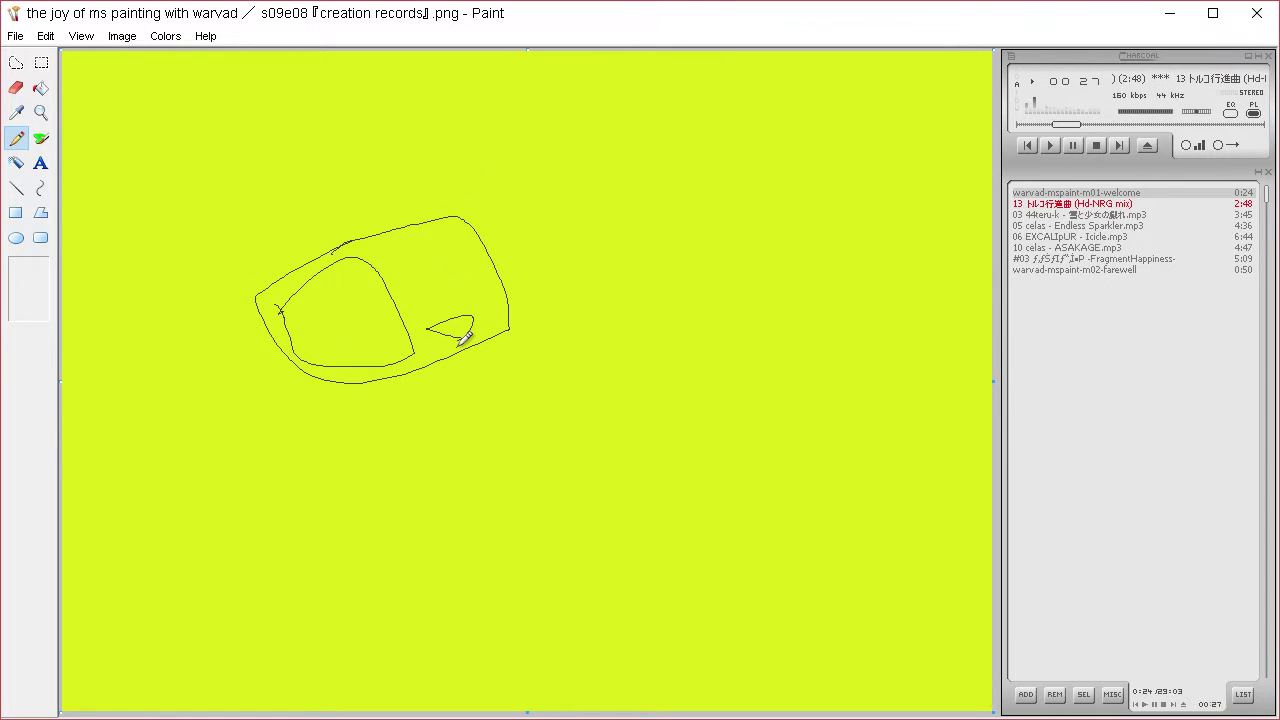
{"action": "mouse_move", "coordinate": [494, 295]}
{"action": "left_mouse_down"}
{"action": "mouse_move", "coordinate": [444, 253]}
{"action": "mouse_move", "coordinate": [456, 233]}
{"action": "mouse_move", "coordinate": [500, 297]}
{"action": "left_mouse_up"}
{"action": "mouse_move", "coordinate": [327, 251]}
{"action": "left_mouse_down"}
{"action": "mouse_move", "coordinate": [218, 170]}
{"action": "mouse_move", "coordinate": [213, 262]}
{"action": "mouse_move", "coordinate": [266, 324]}
{"action": "left_mouse_up"}
{"action": "mouse_move", "coordinate": [410, 224]}
{"action": "left_mouse_down"}
{"action": "mouse_move", "coordinate": [491, 100]}
{"action": "mouse_move", "coordinate": [504, 244]}
{"action": "left_mouse_up"}
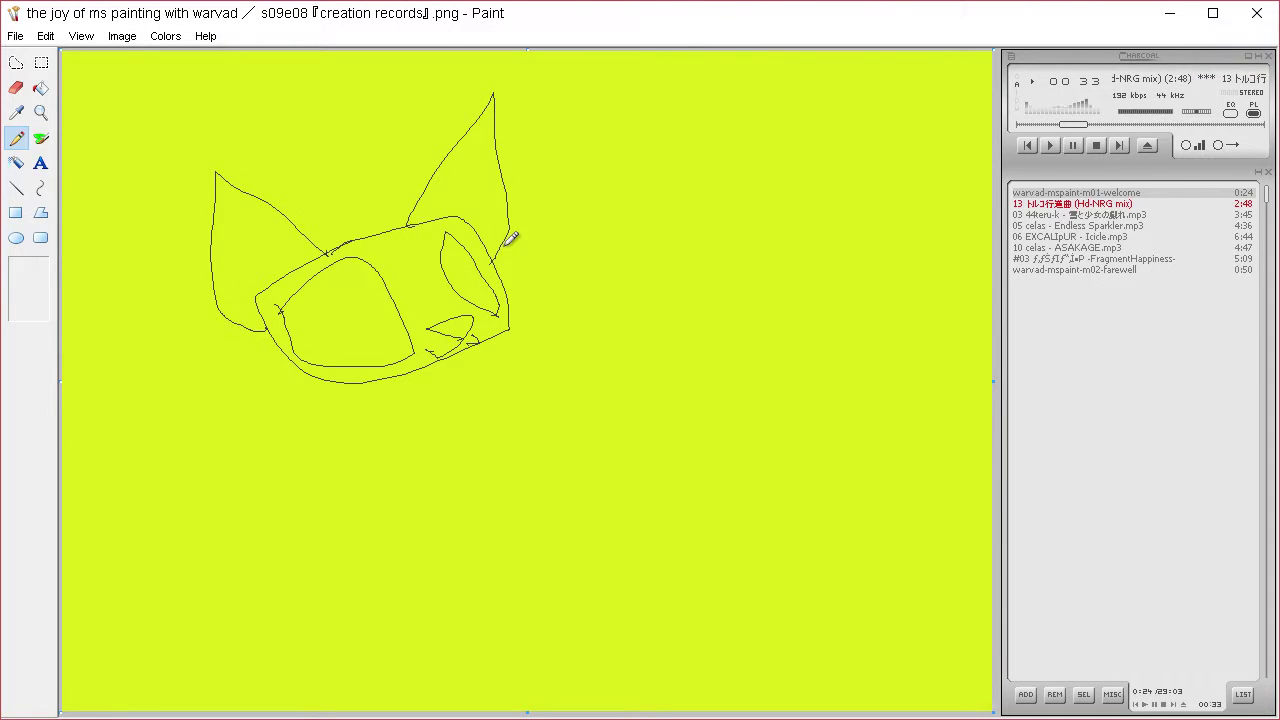
Sketch long sweeping body curves from beneath the head and a raised, jagged-ended arm beside it.
{"action": "mouse_move", "coordinate": [384, 381]}
{"action": "left_mouse_down"}
{"action": "mouse_move", "coordinate": [437, 410]}
{"action": "mouse_move", "coordinate": [985, 306]}
{"action": "mouse_move", "coordinate": [974, 172]}
{"action": "left_mouse_up"}
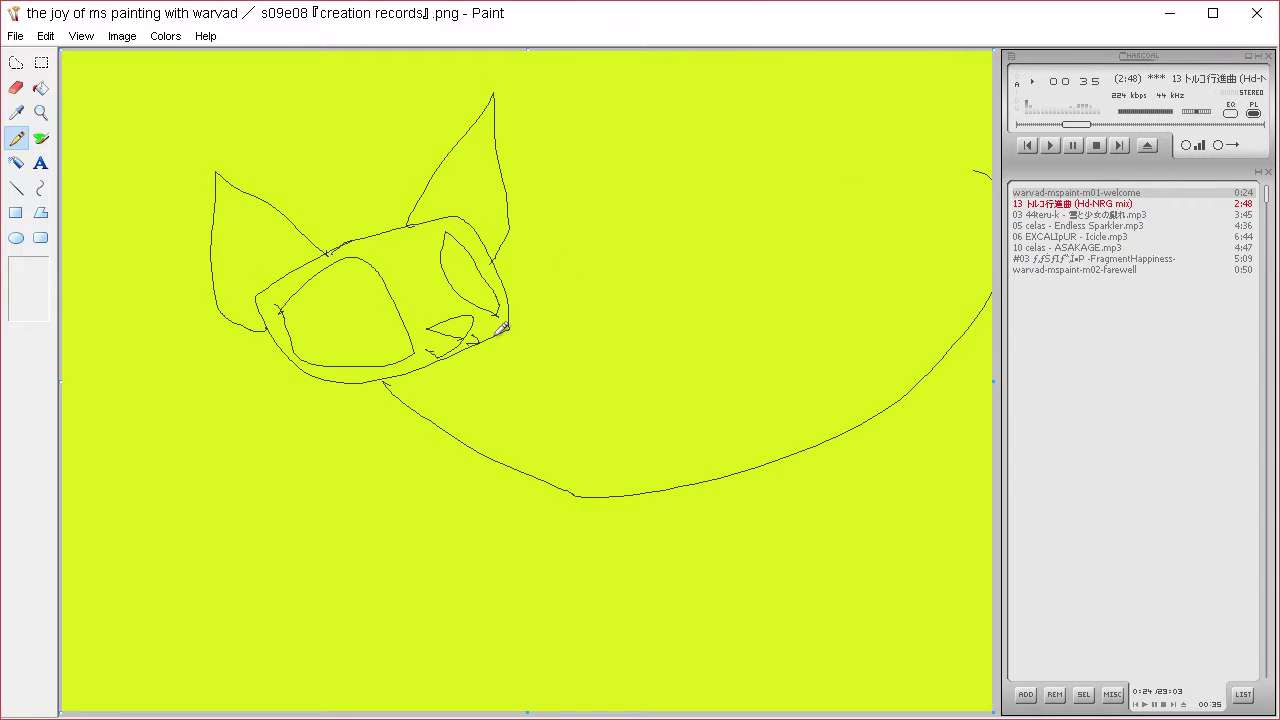
{"action": "mouse_move", "coordinate": [485, 335]}
{"action": "left_mouse_down"}
{"action": "mouse_move", "coordinate": [572, 333]}
{"action": "mouse_move", "coordinate": [734, 139]}
{"action": "left_mouse_up"}
{"action": "mouse_move", "coordinate": [483, 385]}
{"action": "left_mouse_down"}
{"action": "mouse_move", "coordinate": [480, 363]}
{"action": "mouse_move", "coordinate": [559, 188]}
{"action": "mouse_move", "coordinate": [627, 128]}
{"action": "left_mouse_up"}
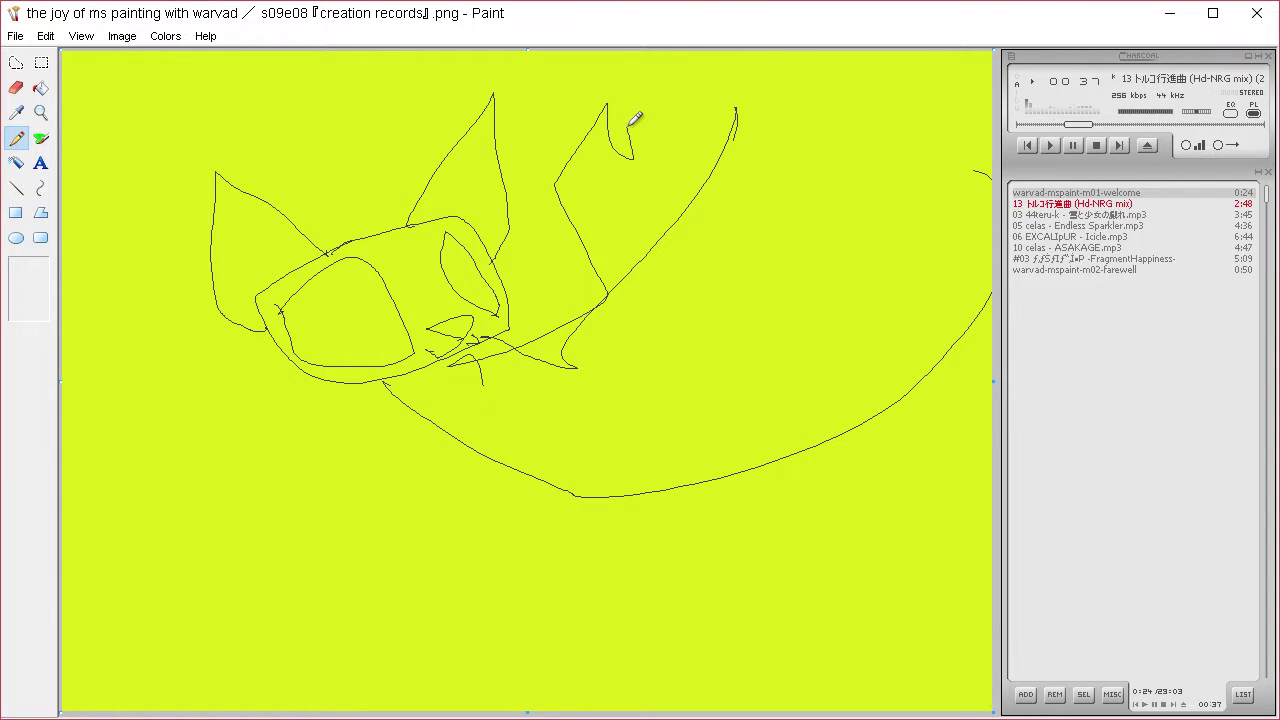
{"action": "left_click_drag", "start_coordinate": [584, 174], "coordinate": [600, 153]}
Sample the yellow-green background colour and pencil an iris and a narrow slit pupil inside both eyes.
{"action": "left_click", "coordinate": [15, 114]}
{"action": "left_click", "coordinate": [90, 115]}
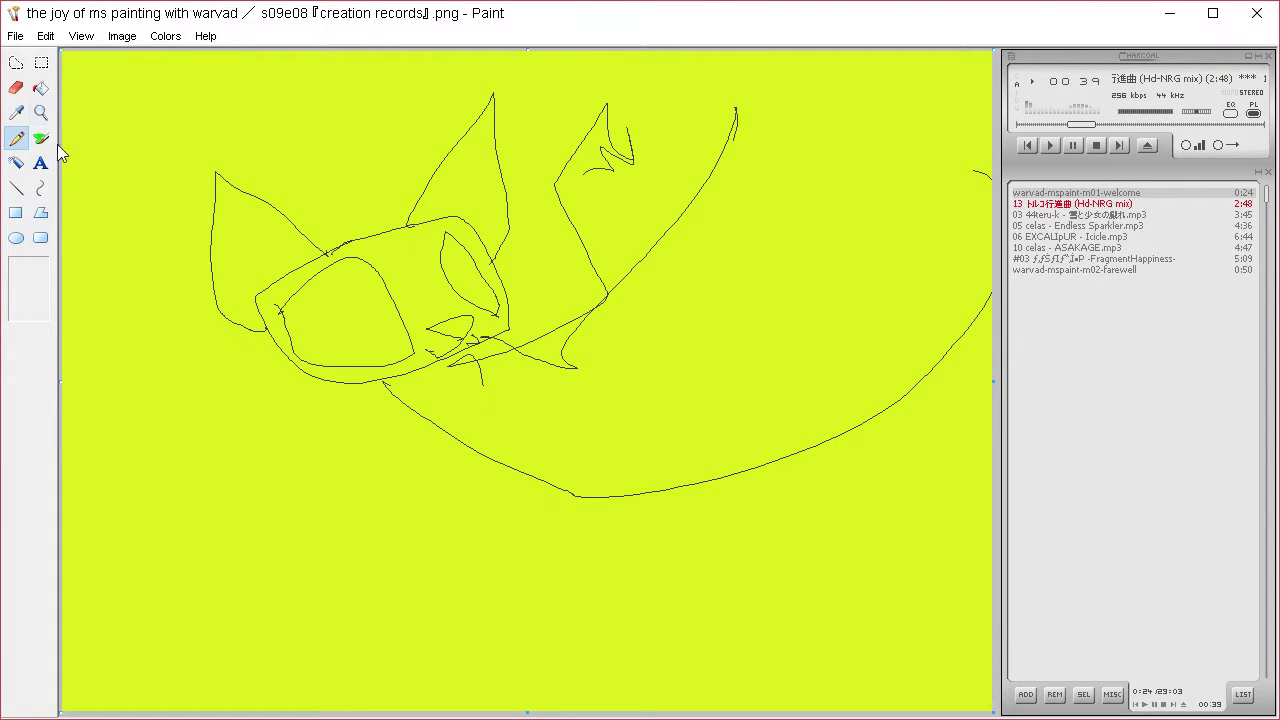
{"action": "mouse_move", "coordinate": [403, 323]}
{"action": "left_mouse_down"}
{"action": "mouse_move", "coordinate": [355, 272]}
{"action": "mouse_move", "coordinate": [326, 350]}
{"action": "mouse_move", "coordinate": [402, 337]}
{"action": "mouse_move", "coordinate": [354, 290]}
{"action": "mouse_move", "coordinate": [379, 350]}
{"action": "mouse_move", "coordinate": [356, 306]}
{"action": "left_mouse_up"}
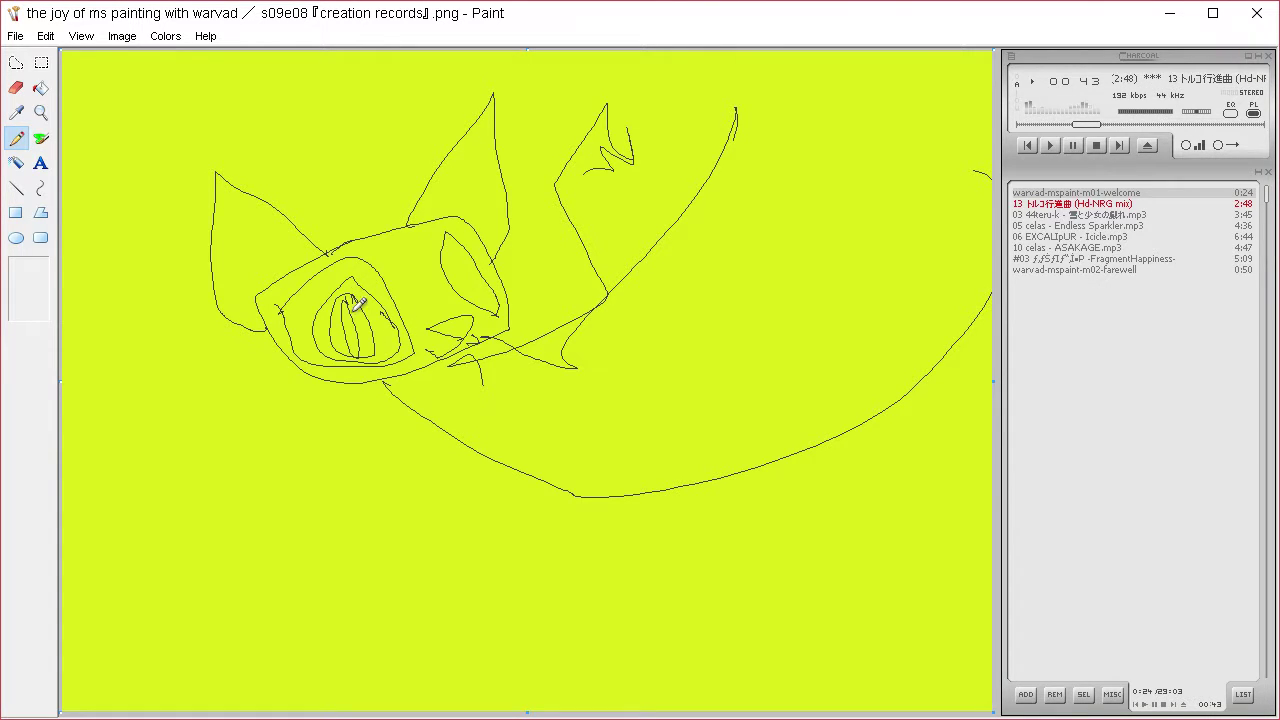
{"action": "mouse_move", "coordinate": [475, 268]}
{"action": "left_mouse_down"}
{"action": "mouse_move", "coordinate": [489, 303]}
{"action": "mouse_move", "coordinate": [463, 257]}
{"action": "left_mouse_up"}
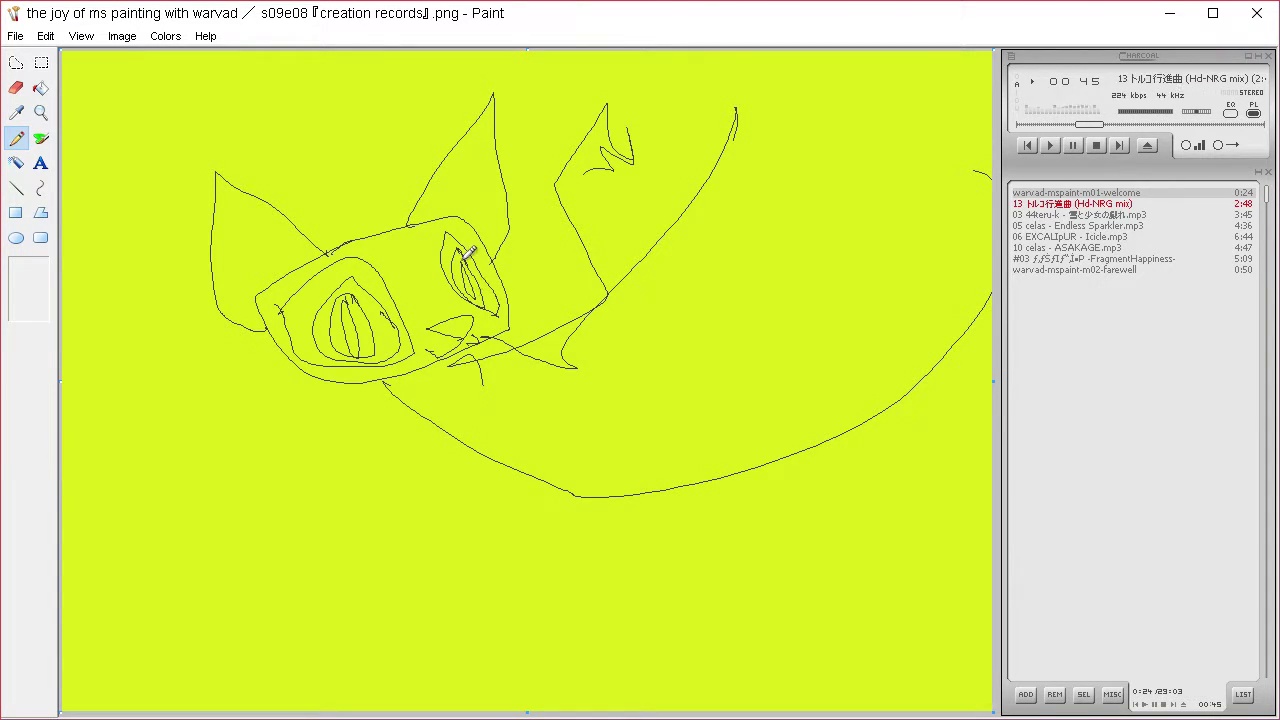
Fill the outer area and slit pupil of both eyes, plus the left ear, with dark slate.
{"action": "left_click", "coordinate": [42, 88]}
{"action": "left_click", "coordinate": [359, 267]}
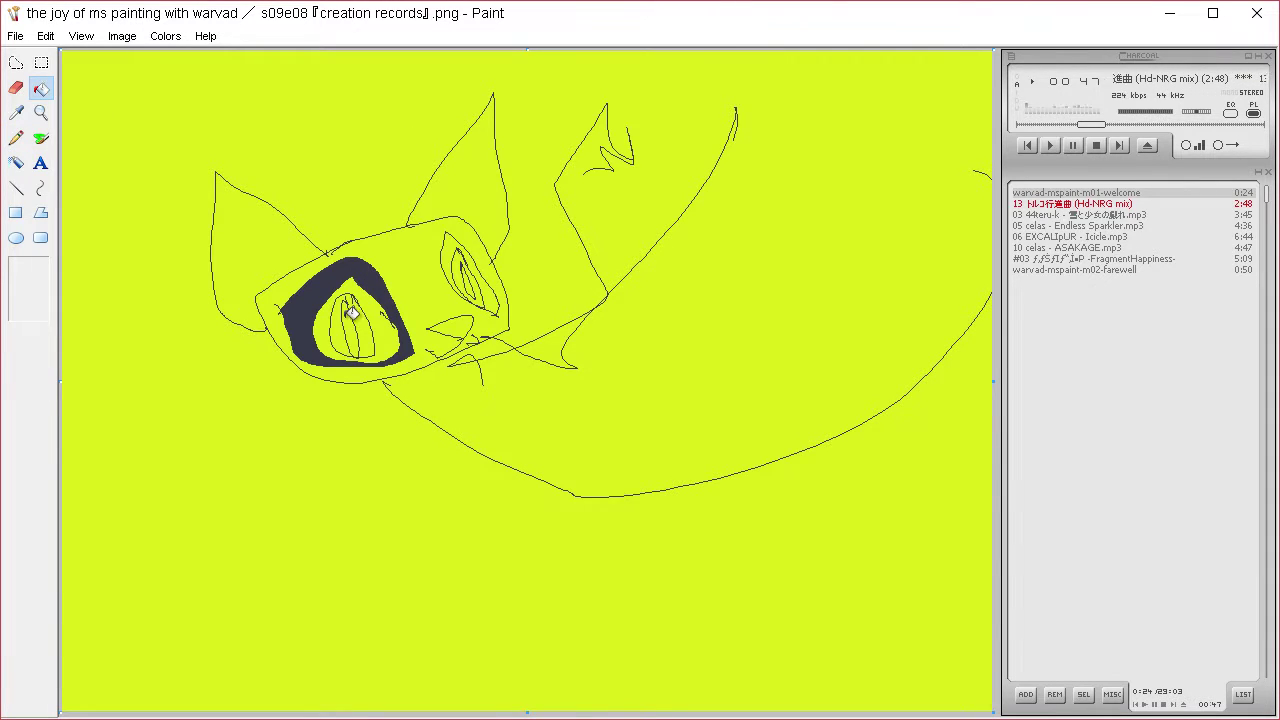
{"action": "left_click", "coordinate": [352, 330]}
{"action": "left_click", "coordinate": [452, 248]}
{"action": "left_click", "coordinate": [470, 274]}
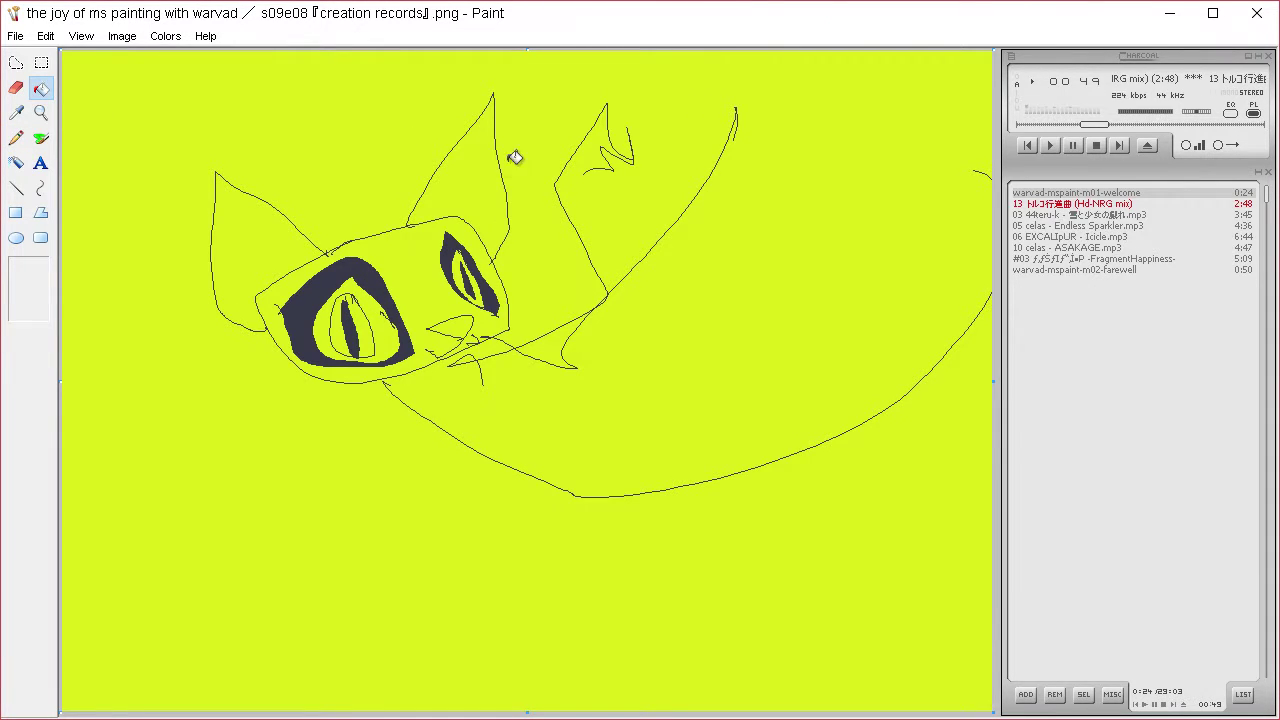
{"action": "left_click", "coordinate": [292, 241]}
Scribble over the nose, then pencil a tapering wedge on the forehead and fill it with dark slate.
{"action": "left_click", "coordinate": [16, 138]}
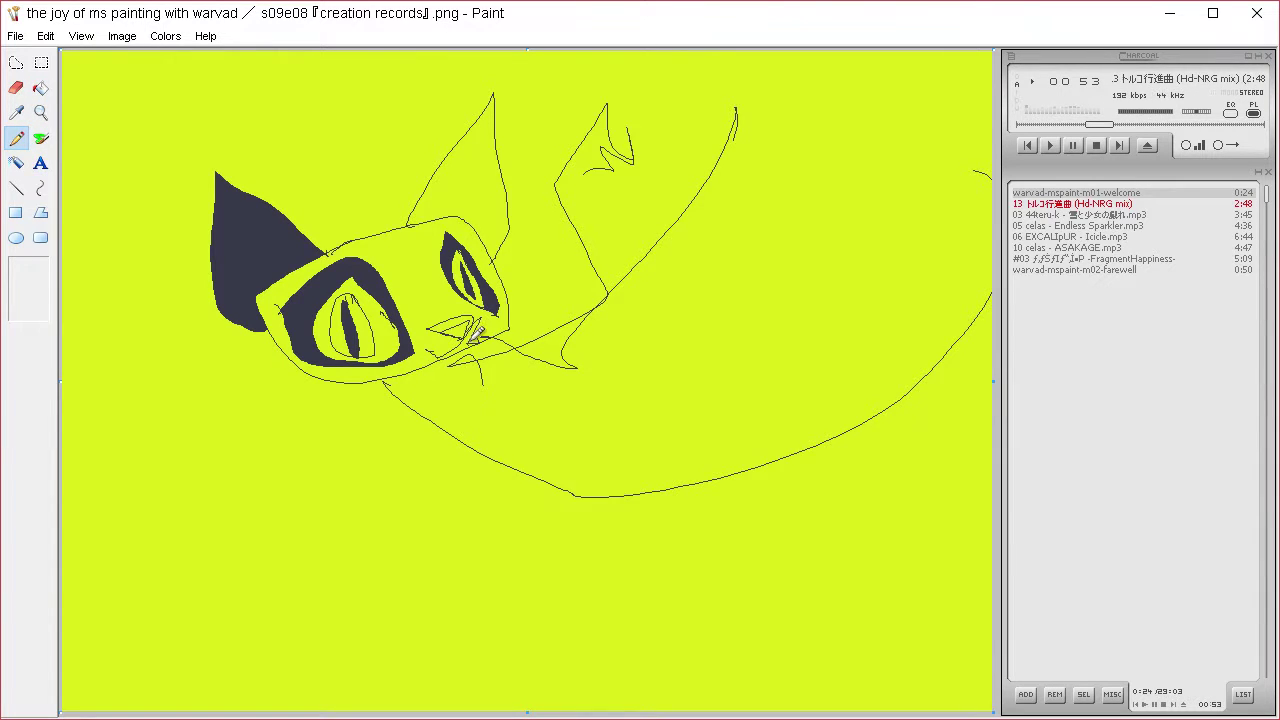
{"action": "mouse_move", "coordinate": [472, 332]}
{"action": "left_mouse_down"}
{"action": "mouse_move", "coordinate": [432, 278]}
{"action": "mouse_move", "coordinate": [455, 300]}
{"action": "mouse_move", "coordinate": [421, 226]}
{"action": "mouse_move", "coordinate": [395, 243]}
{"action": "mouse_move", "coordinate": [435, 278]}
{"action": "mouse_move", "coordinate": [385, 237]}
{"action": "mouse_move", "coordinate": [441, 283]}
{"action": "left_mouse_up"}
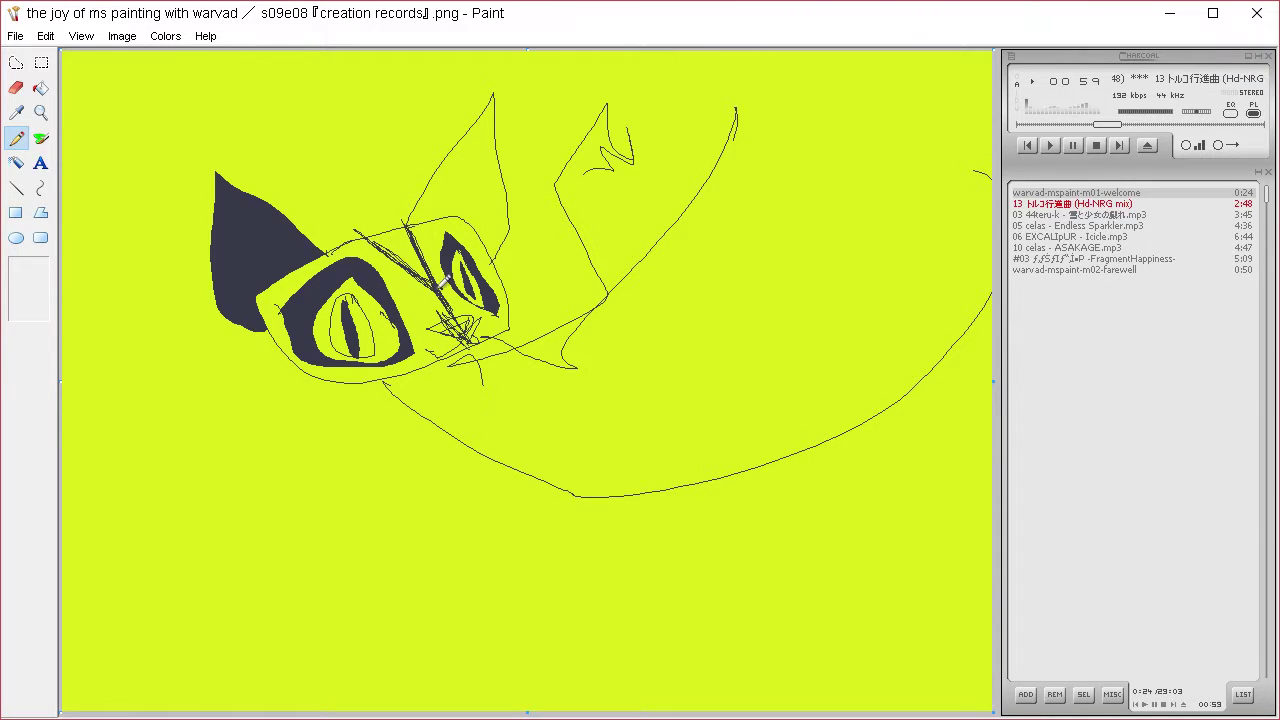
{"action": "left_click", "coordinate": [40, 88]}
{"action": "left_click", "coordinate": [395, 238]}
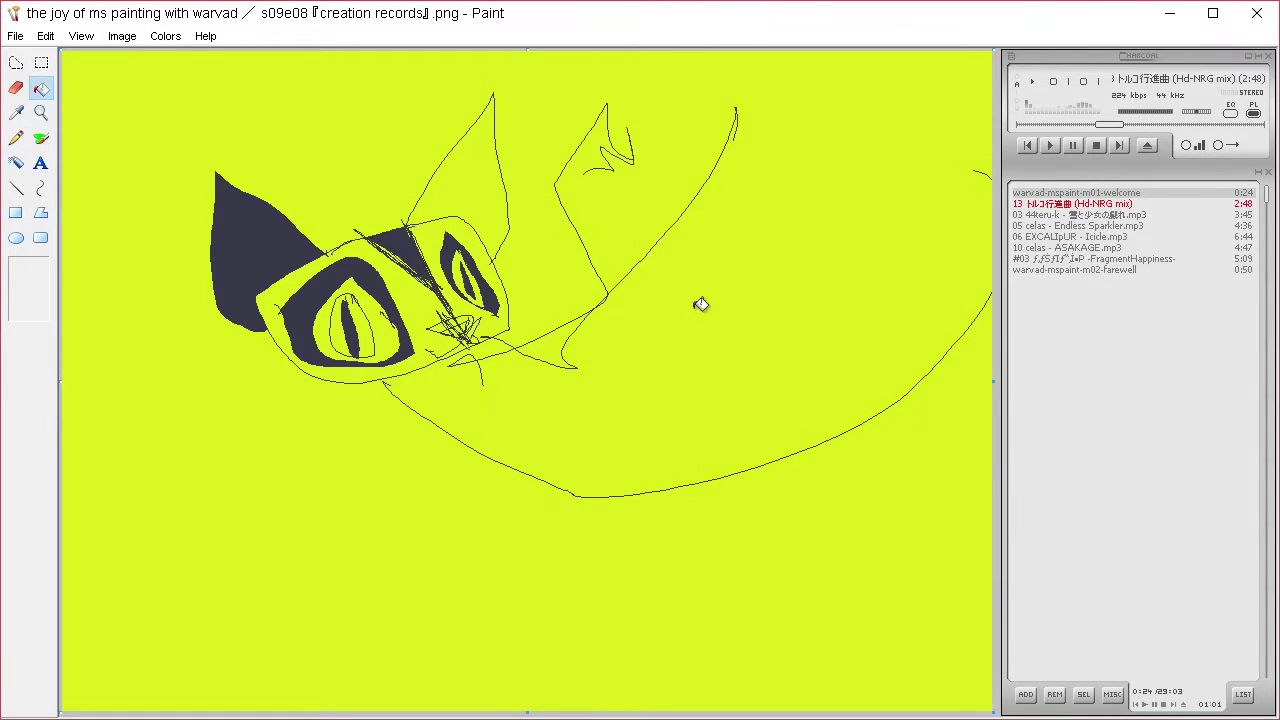
Carve jagged fur spikes into the dark left ear with yellow-green pencil lines and fill the enclosed part yellow-green.
{"action": "left_click", "coordinate": [25, 139]}
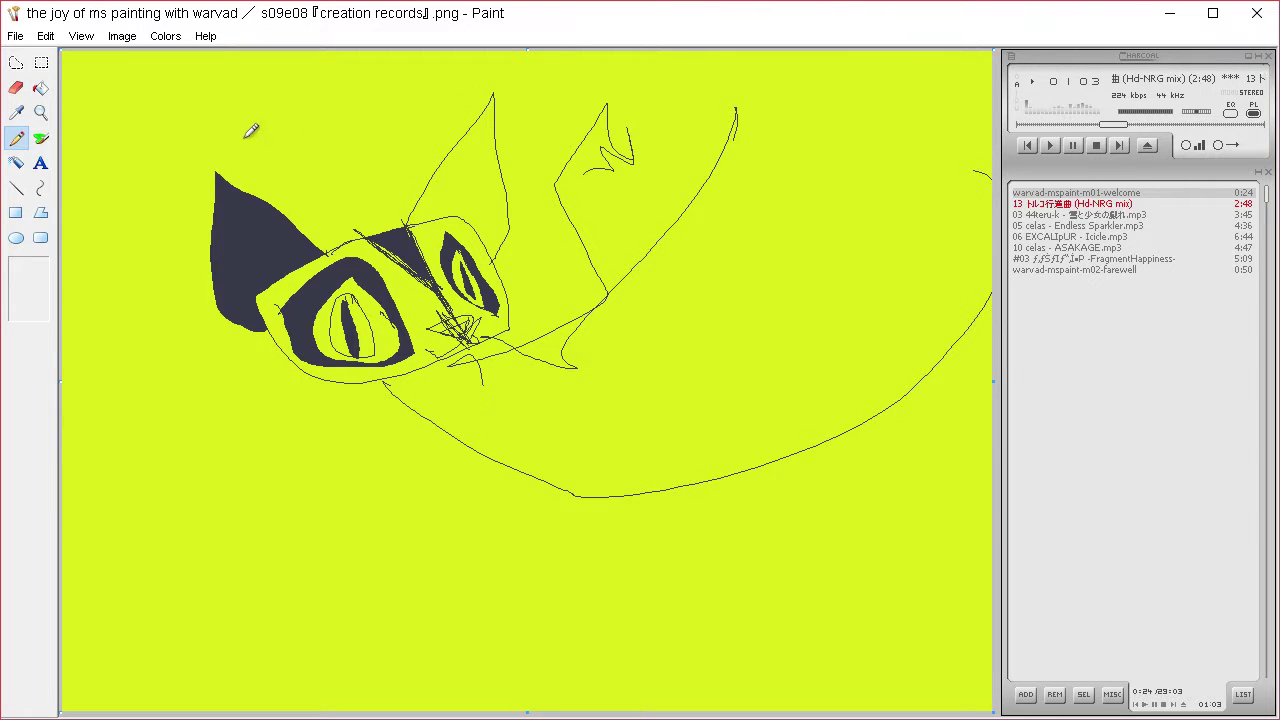
{"action": "left_click", "coordinate": [24, 116]}
{"action": "left_click", "coordinate": [302, 267]}
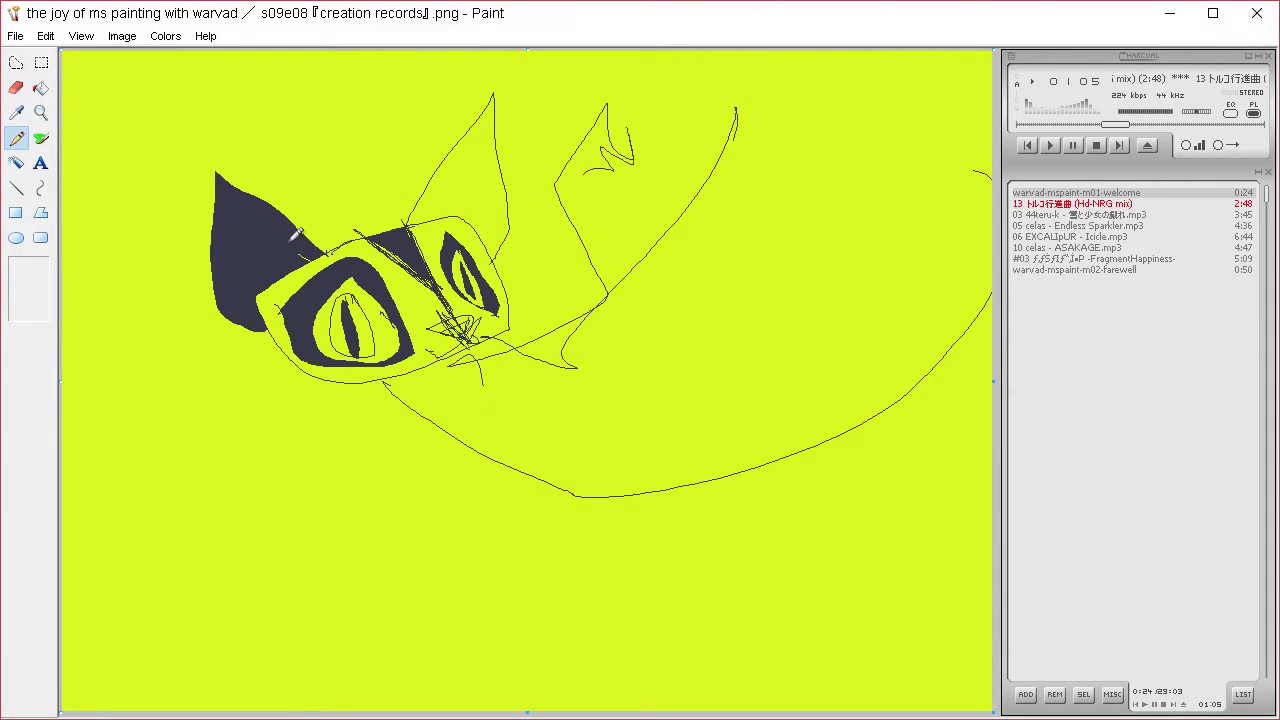
{"action": "mouse_move", "coordinate": [300, 252]}
{"action": "left_mouse_down"}
{"action": "mouse_move", "coordinate": [228, 224]}
{"action": "mouse_move", "coordinate": [198, 246]}
{"action": "mouse_move", "coordinate": [192, 270]}
{"action": "mouse_move", "coordinate": [260, 302]}
{"action": "left_mouse_up"}
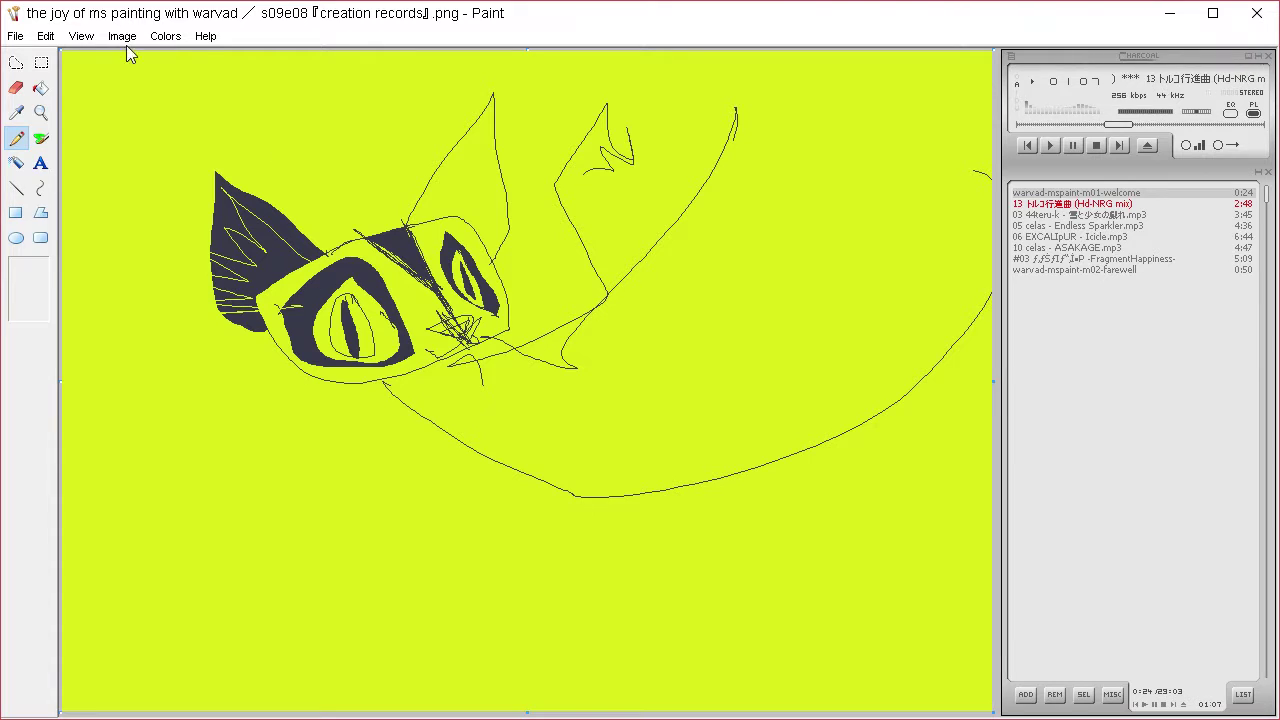
{"action": "left_click", "coordinate": [41, 88]}
{"action": "left_click", "coordinate": [307, 249]}
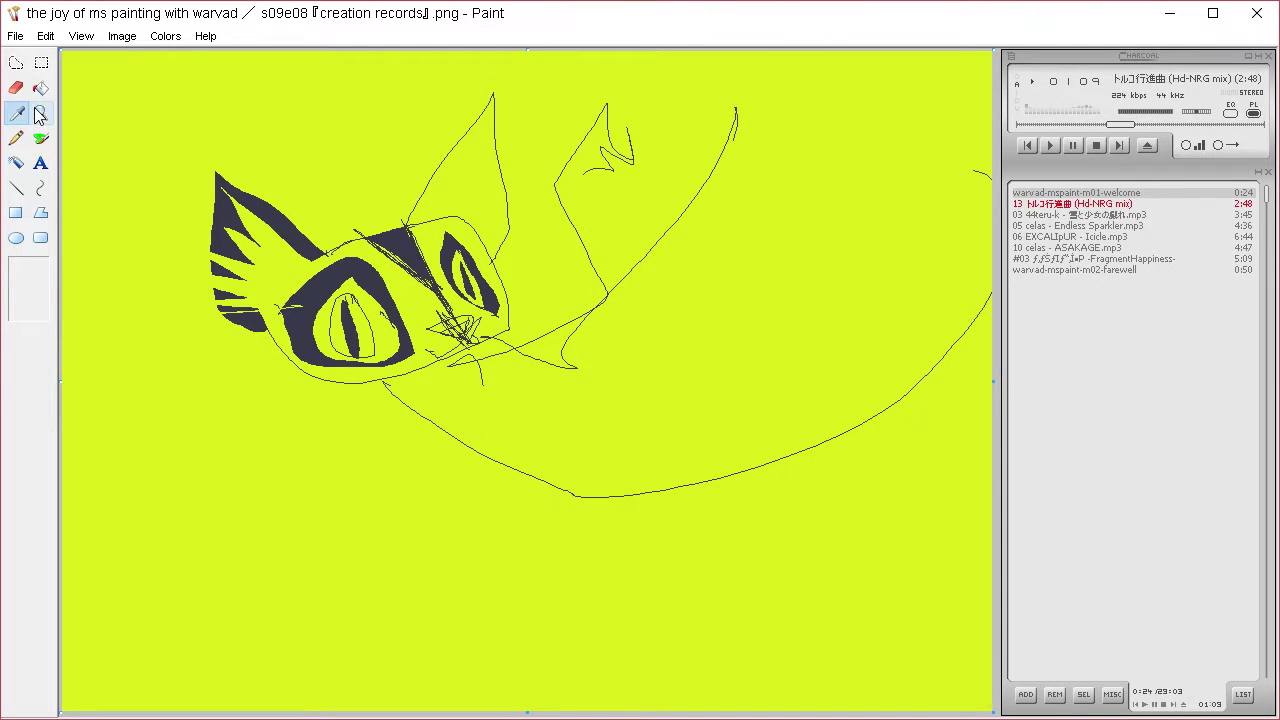
Outline the right ear with thick dark strokes of the medium square Brush and add diagonal stripes inside it.
{"action": "left_click", "coordinate": [41, 139]}
{"action": "left_click", "coordinate": [31, 283]}
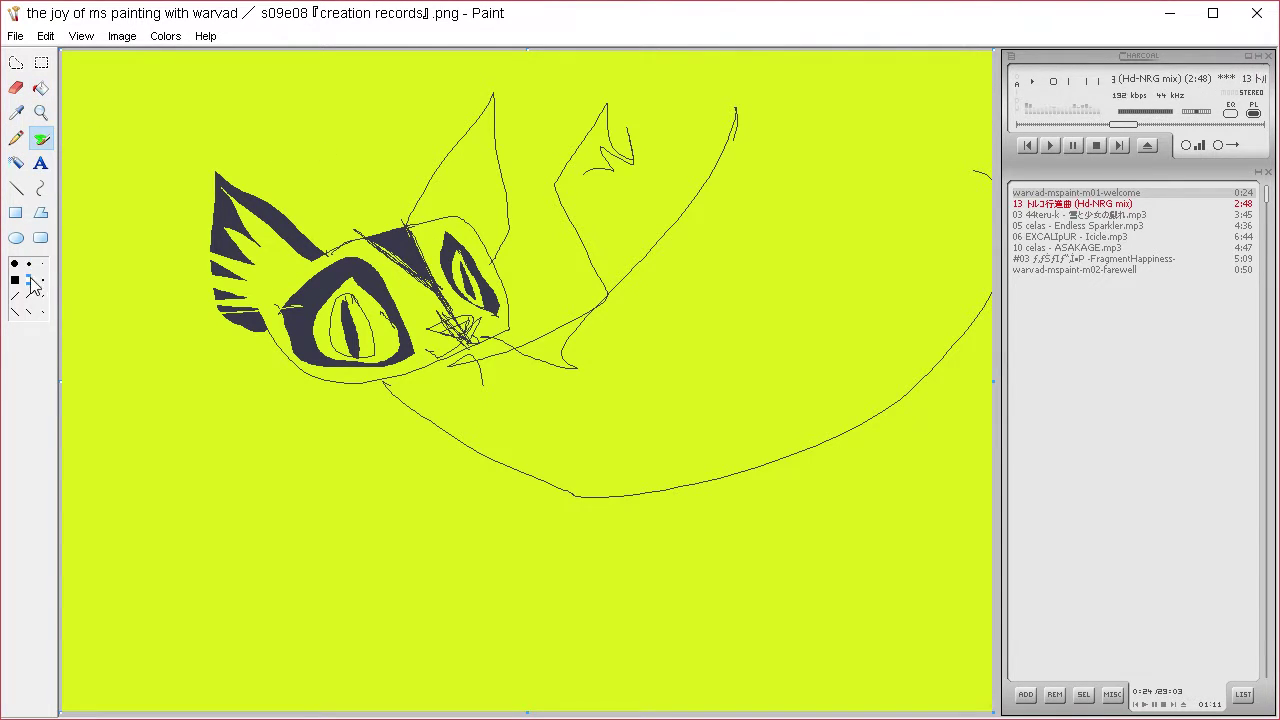
{"action": "mouse_move", "coordinate": [421, 217]}
{"action": "left_mouse_down"}
{"action": "mouse_move", "coordinate": [498, 79]}
{"action": "mouse_move", "coordinate": [500, 243]}
{"action": "left_mouse_up"}
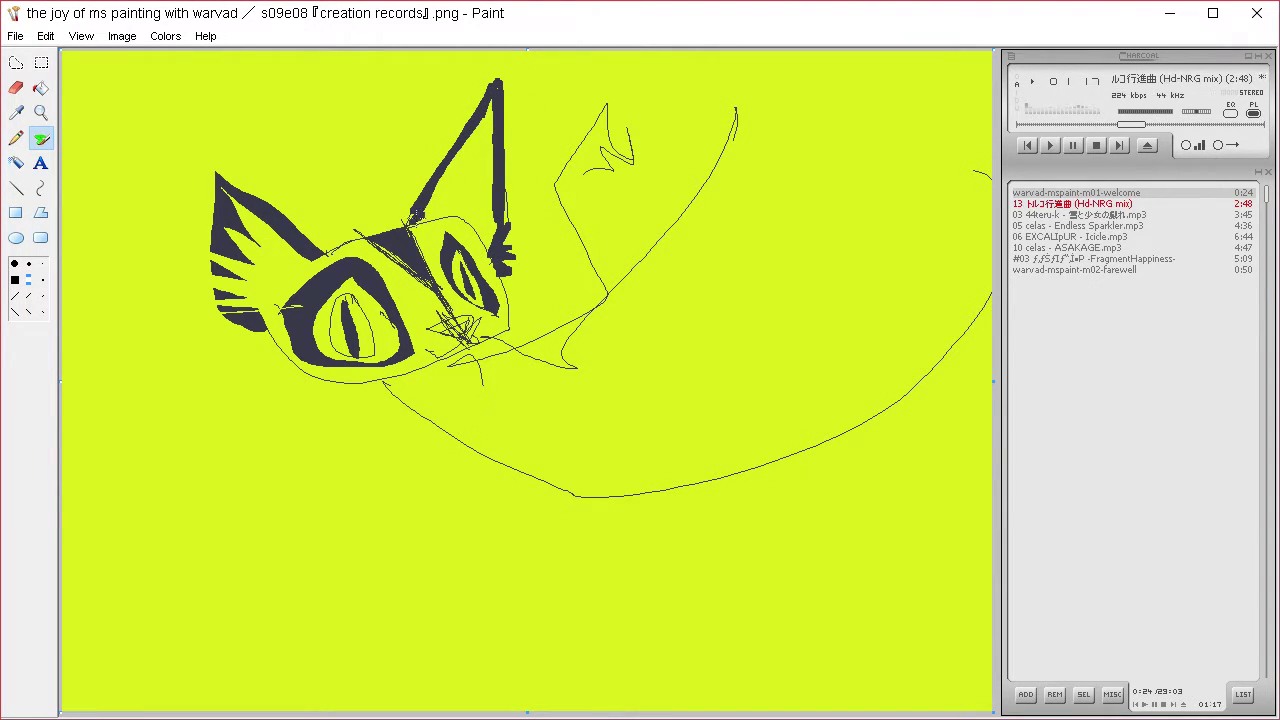
{"action": "mouse_move", "coordinate": [424, 214]}
{"action": "left_mouse_down"}
{"action": "mouse_move", "coordinate": [494, 156]}
{"action": "mouse_move", "coordinate": [436, 192]}
{"action": "mouse_move", "coordinate": [488, 126]}
{"action": "left_mouse_up"}
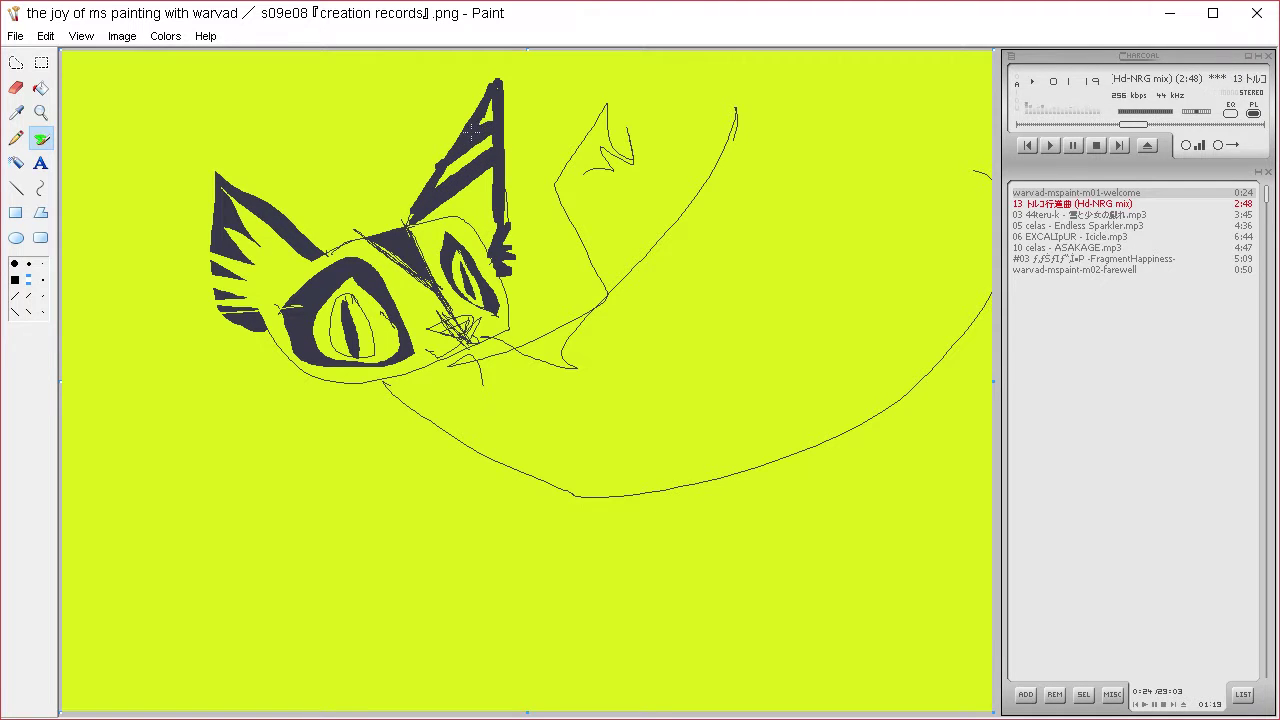
{"action": "left_click_drag", "start_coordinate": [452, 206], "coordinate": [501, 173]}
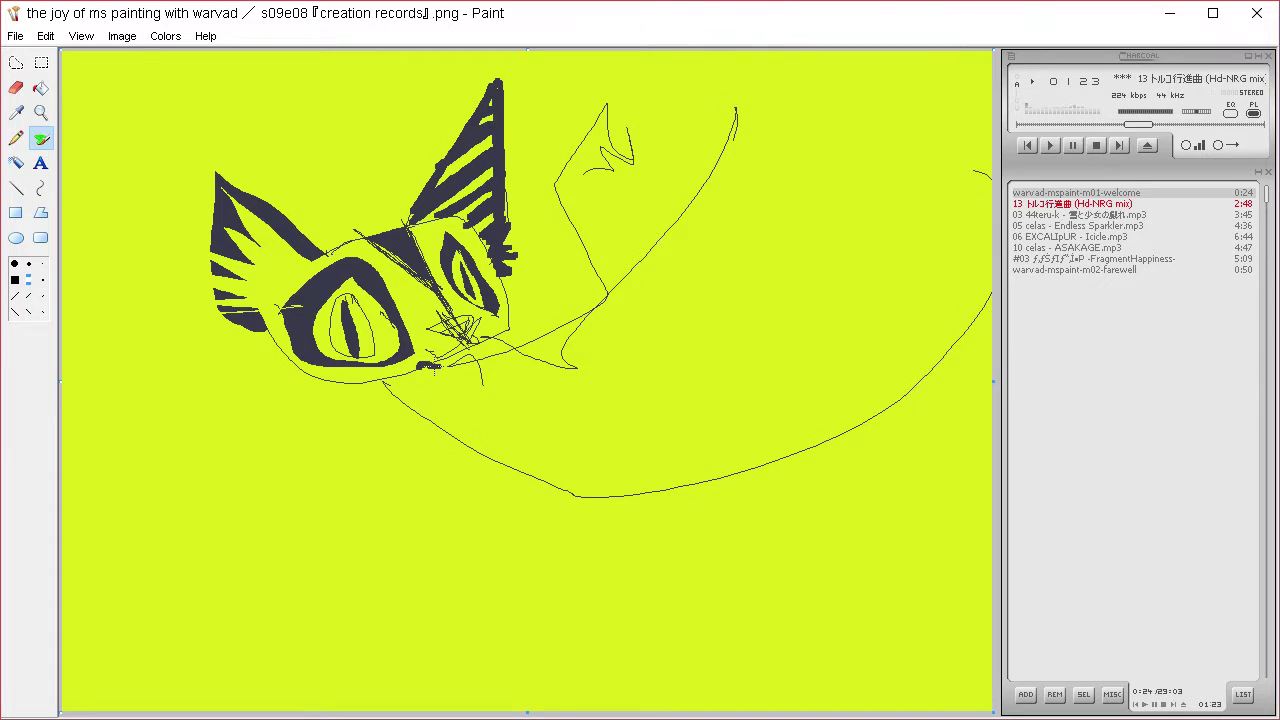
Paint two thick, bent, dark limbs reaching down from beneath the chin.
{"action": "left_click_drag", "start_coordinate": [434, 368], "coordinate": [498, 450]}
{"action": "left_click_drag", "start_coordinate": [456, 353], "coordinate": [516, 411]}
{"action": "left_click_drag", "start_coordinate": [440, 391], "coordinate": [482, 449]}
{"action": "left_click_drag", "start_coordinate": [466, 428], "coordinate": [414, 490]}
{"action": "left_click_drag", "start_coordinate": [518, 408], "coordinate": [514, 524]}
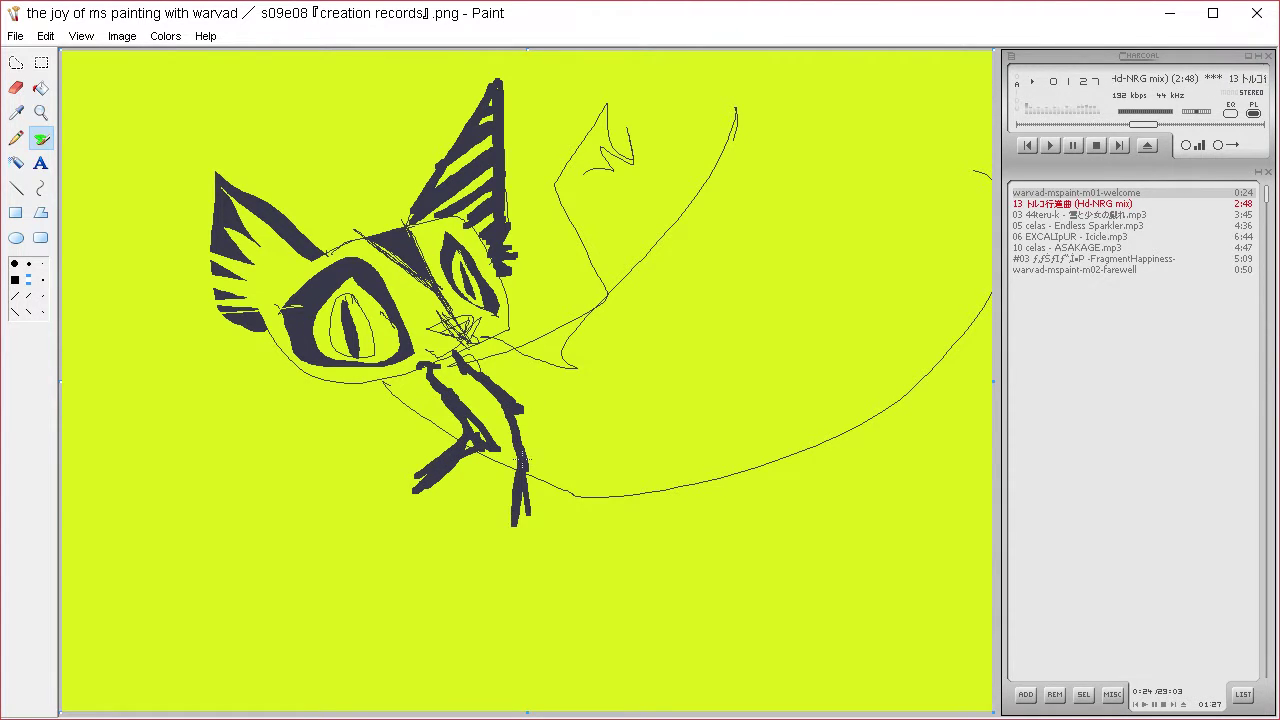
Select the head and raised arm, flip the selection horizontally, and move it so the chin meets the limbs.
{"action": "left_click", "coordinate": [41, 62]}
{"action": "left_click_drag", "start_coordinate": [649, 352], "coordinate": [649, 359]}
{"action": "key", "text": "ctrl+r"}
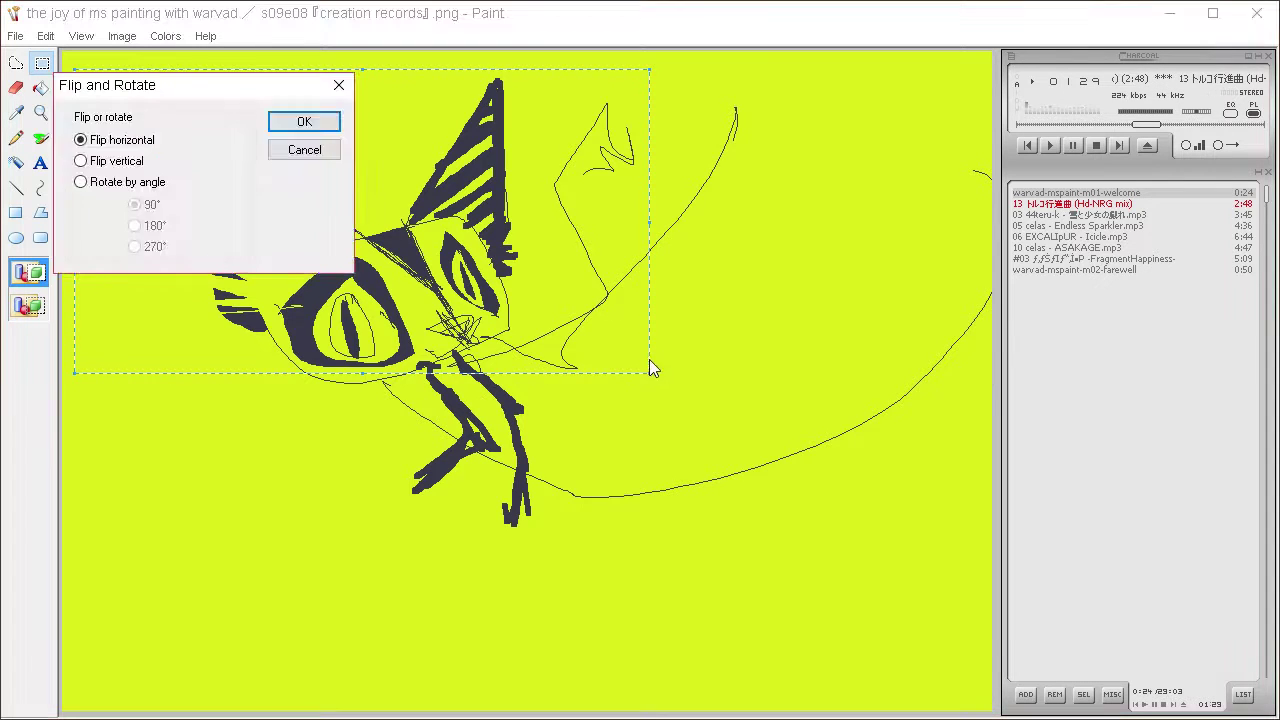
{"action": "key", "text": "Return"}
{"action": "left_click_drag", "start_coordinate": [488, 292], "coordinate": [660, 294]}
{"action": "left_click", "coordinate": [657, 406]}
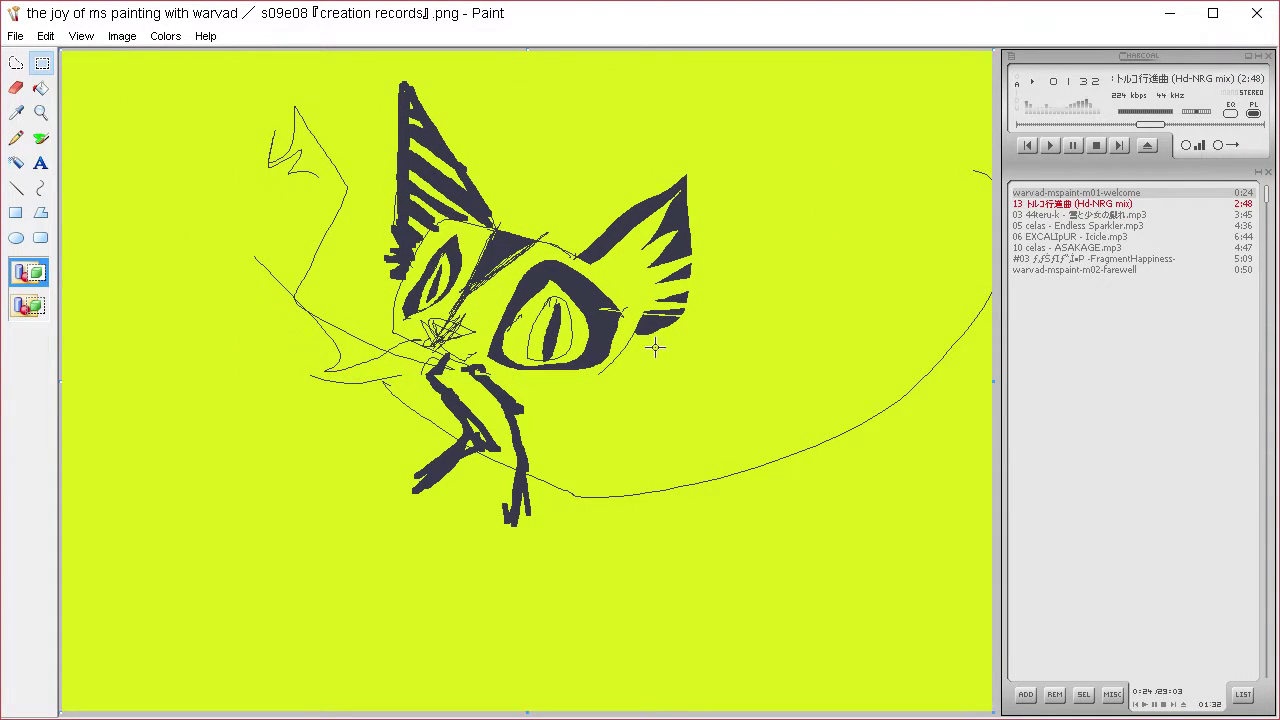
Lengthen the left limb with ragged brush strokes and paint a long tapering body down to the canvas's lower edge.
{"action": "left_click", "coordinate": [40, 137]}
{"action": "mouse_move", "coordinate": [417, 490]}
{"action": "left_mouse_down"}
{"action": "mouse_move", "coordinate": [462, 490]}
{"action": "mouse_move", "coordinate": [382, 554]}
{"action": "left_mouse_up"}
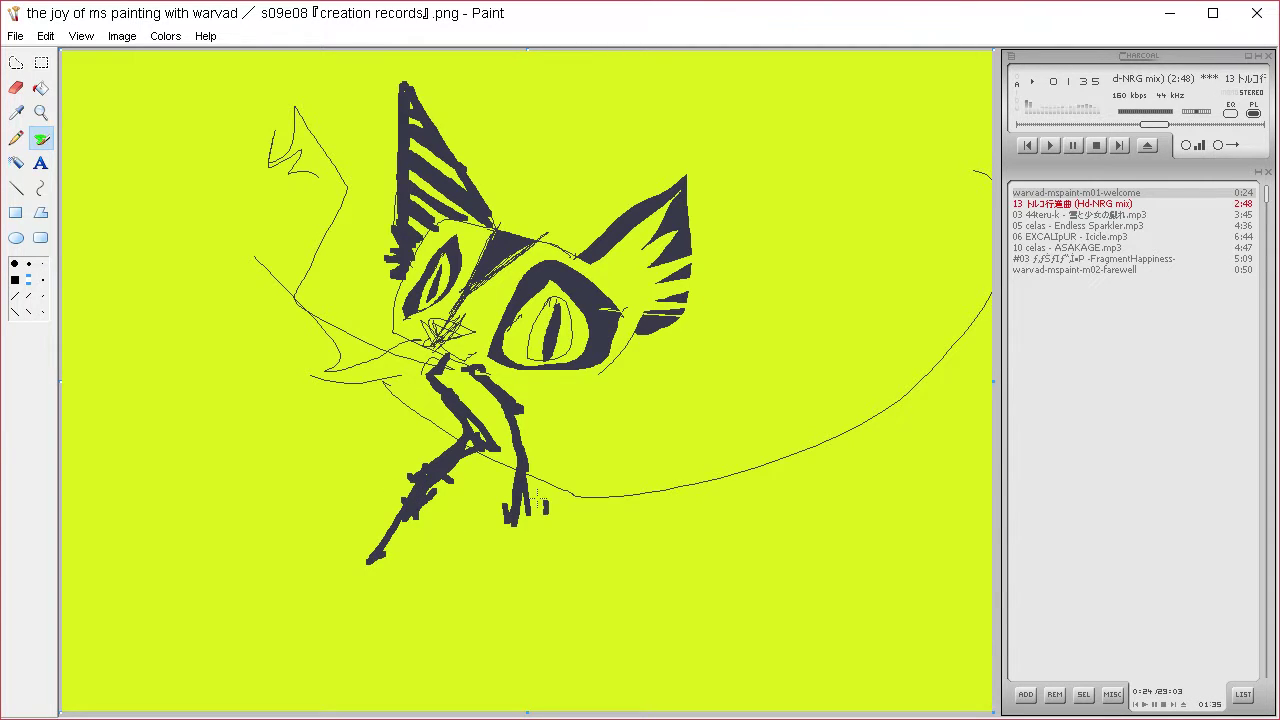
{"action": "mouse_move", "coordinate": [502, 431]}
{"action": "left_mouse_down"}
{"action": "mouse_move", "coordinate": [454, 493]}
{"action": "mouse_move", "coordinate": [547, 512]}
{"action": "mouse_move", "coordinate": [541, 658]}
{"action": "mouse_move", "coordinate": [579, 700]}
{"action": "mouse_move", "coordinate": [503, 470]}
{"action": "left_mouse_up"}
Pencil a fan of long, narrow pointed spikes around the head, from between the ears to below the right ear.
{"action": "left_click", "coordinate": [17, 113]}
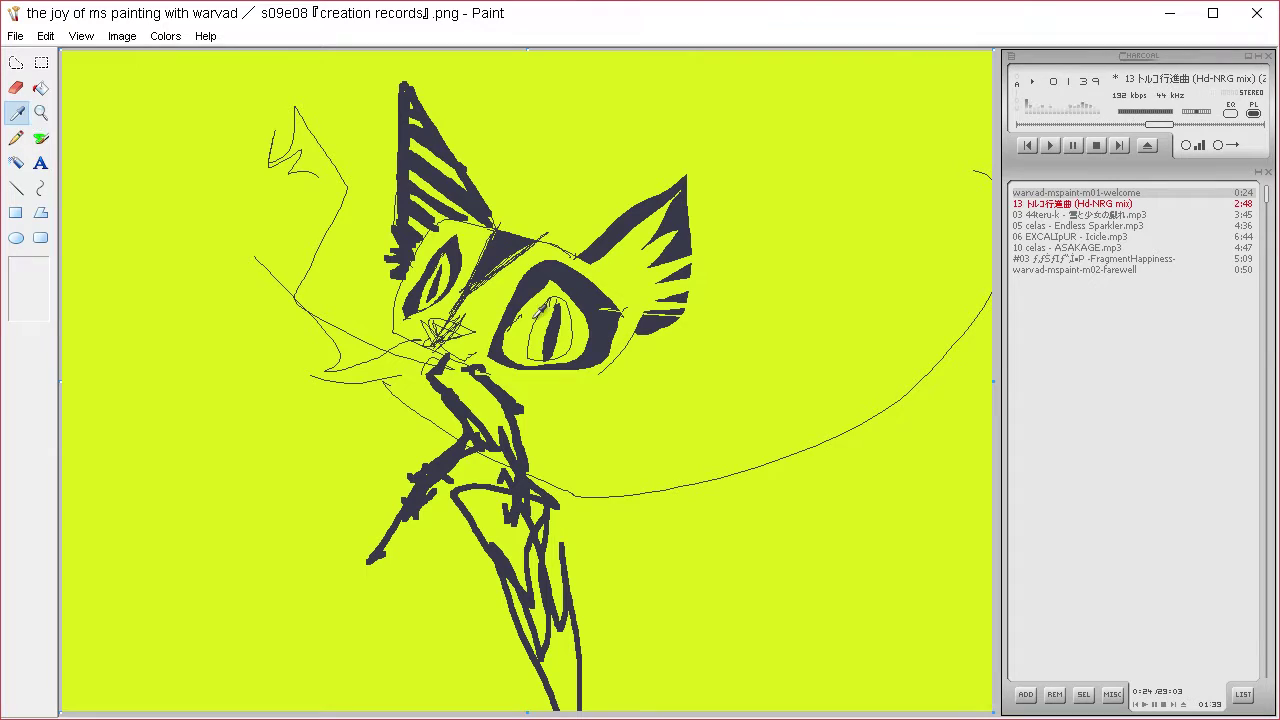
{"action": "left_click_drag", "start_coordinate": [517, 314], "coordinate": [506, 301]}
{"action": "left_click", "coordinate": [16, 138]}
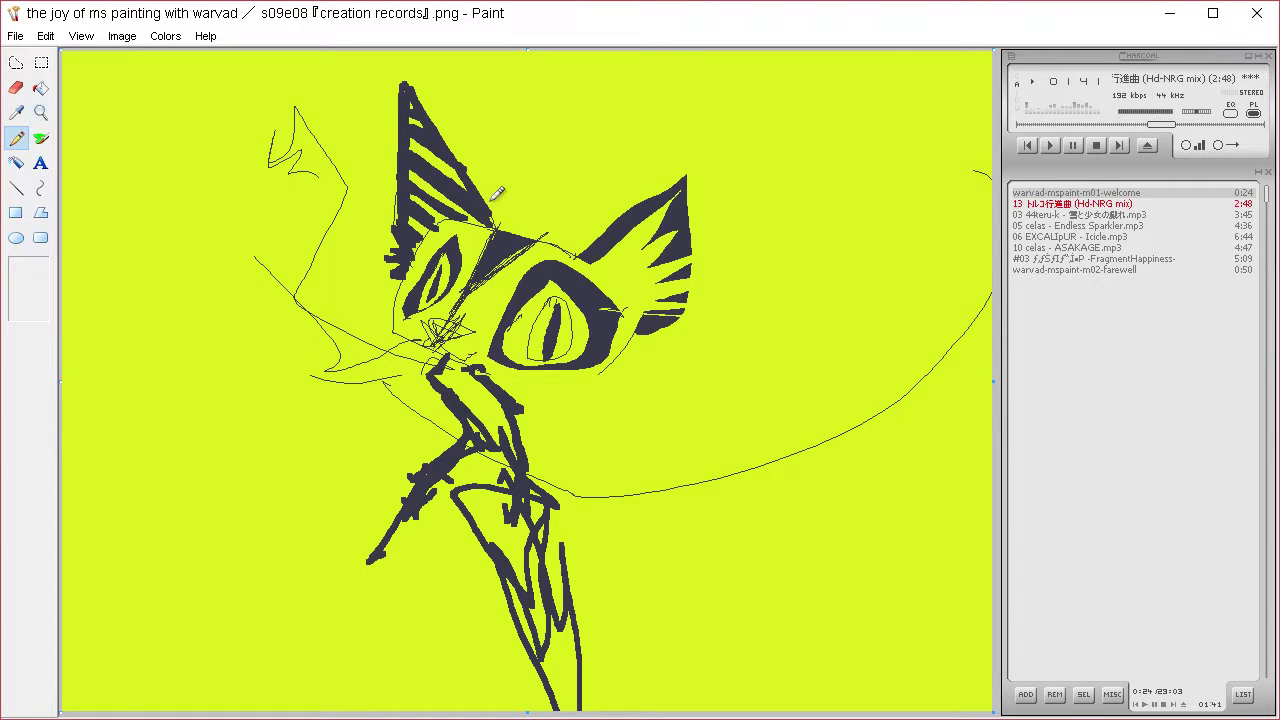
{"action": "mouse_move", "coordinate": [493, 205]}
{"action": "left_mouse_down"}
{"action": "mouse_move", "coordinate": [509, 92]}
{"action": "mouse_move", "coordinate": [502, 206]}
{"action": "left_mouse_up"}
{"action": "mouse_move", "coordinate": [525, 149]}
{"action": "left_mouse_down"}
{"action": "mouse_move", "coordinate": [513, 205]}
{"action": "mouse_move", "coordinate": [563, 113]}
{"action": "mouse_move", "coordinate": [535, 207]}
{"action": "mouse_move", "coordinate": [544, 200]}
{"action": "mouse_move", "coordinate": [611, 78]}
{"action": "mouse_move", "coordinate": [553, 216]}
{"action": "mouse_move", "coordinate": [593, 155]}
{"action": "mouse_move", "coordinate": [603, 158]}
{"action": "mouse_move", "coordinate": [583, 214]}
{"action": "mouse_move", "coordinate": [618, 133]}
{"action": "mouse_move", "coordinate": [628, 186]}
{"action": "mouse_move", "coordinate": [665, 115]}
{"action": "mouse_move", "coordinate": [673, 156]}
{"action": "mouse_move", "coordinate": [719, 114]}
{"action": "mouse_move", "coordinate": [708, 106]}
{"action": "mouse_move", "coordinate": [705, 157]}
{"action": "mouse_move", "coordinate": [779, 97]}
{"action": "mouse_move", "coordinate": [745, 108]}
{"action": "mouse_move", "coordinate": [731, 166]}
{"action": "mouse_move", "coordinate": [783, 128]}
{"action": "mouse_move", "coordinate": [782, 149]}
{"action": "mouse_move", "coordinate": [727, 202]}
{"action": "left_mouse_up"}
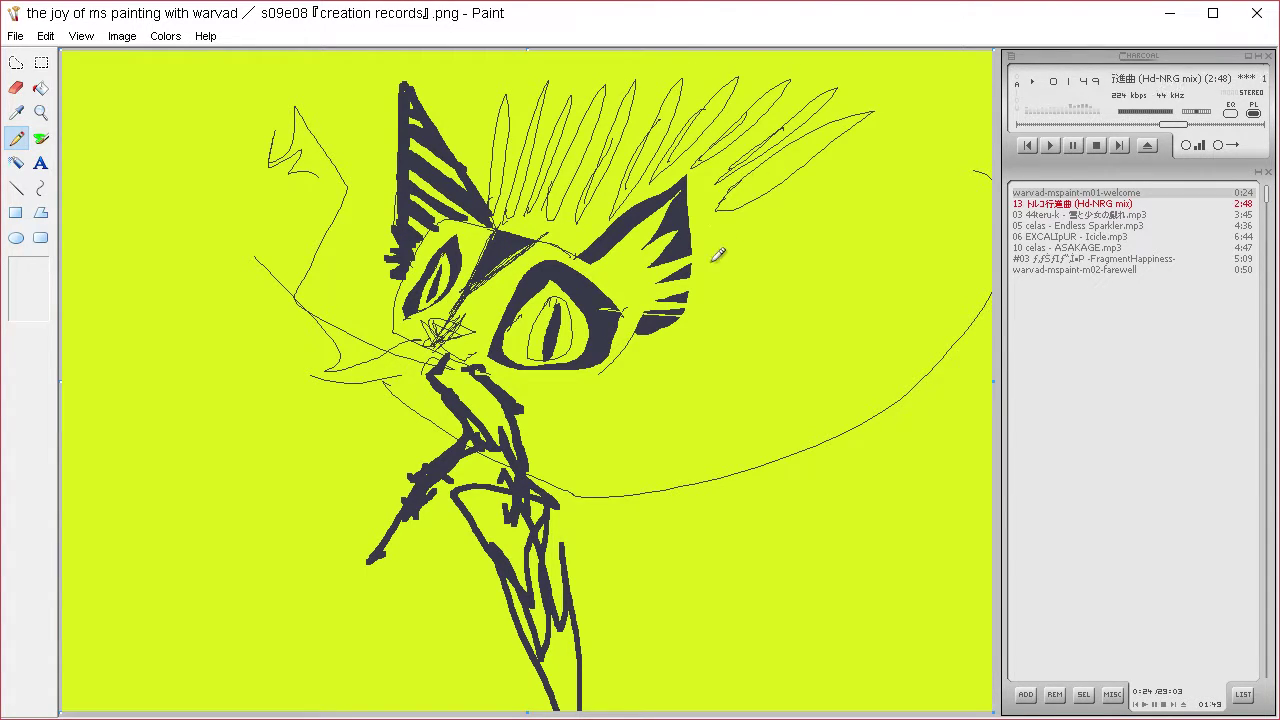
{"action": "mouse_move", "coordinate": [712, 260]}
{"action": "left_mouse_down"}
{"action": "mouse_move", "coordinate": [768, 226]}
{"action": "mouse_move", "coordinate": [748, 287]}
{"action": "mouse_move", "coordinate": [880, 248]}
{"action": "mouse_move", "coordinate": [719, 313]}
{"action": "mouse_move", "coordinate": [732, 288]}
{"action": "mouse_move", "coordinate": [737, 313]}
{"action": "mouse_move", "coordinate": [758, 276]}
{"action": "mouse_move", "coordinate": [719, 330]}
{"action": "mouse_move", "coordinate": [900, 292]}
{"action": "mouse_move", "coordinate": [731, 347]}
{"action": "mouse_move", "coordinate": [688, 340]}
{"action": "left_mouse_up"}
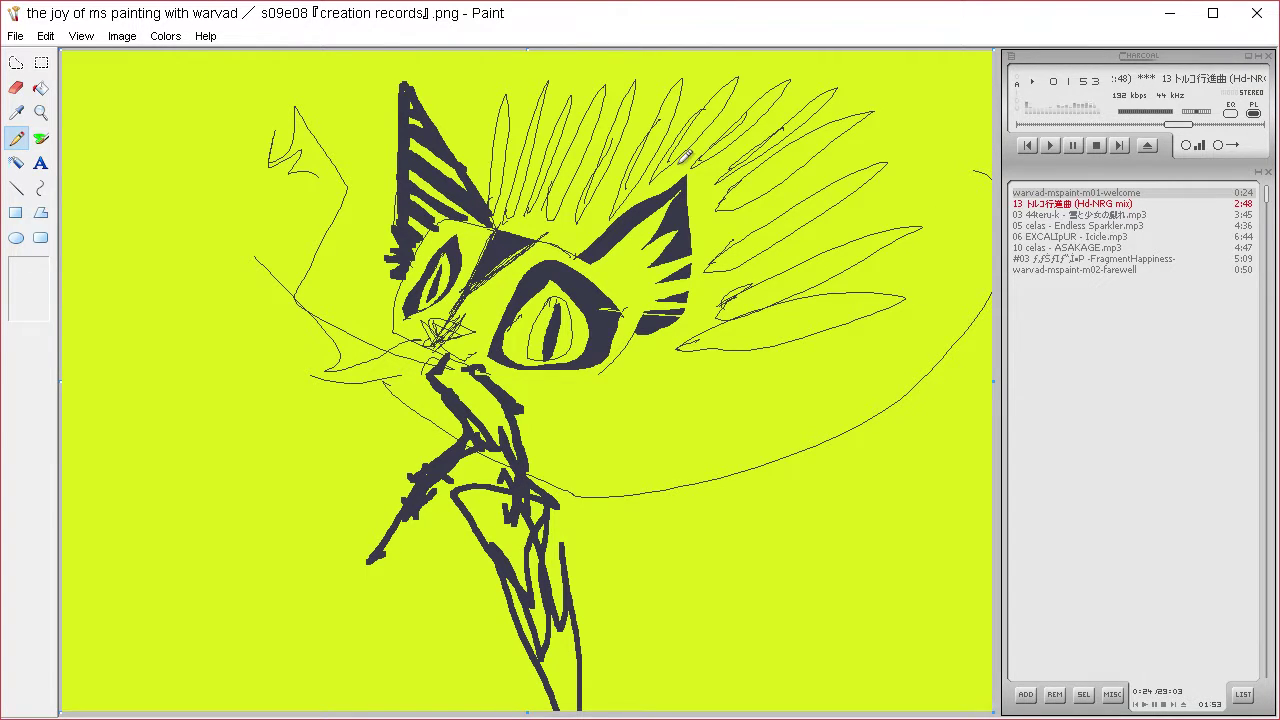
Fill the long spikes from below the right ear round to above the large eye with dark slate.
{"action": "left_click", "coordinate": [41, 88]}
{"action": "left_click", "coordinate": [806, 316]}
{"action": "left_click", "coordinate": [802, 260]}
{"action": "left_click", "coordinate": [800, 205]}
{"action": "left_click", "coordinate": [782, 138]}
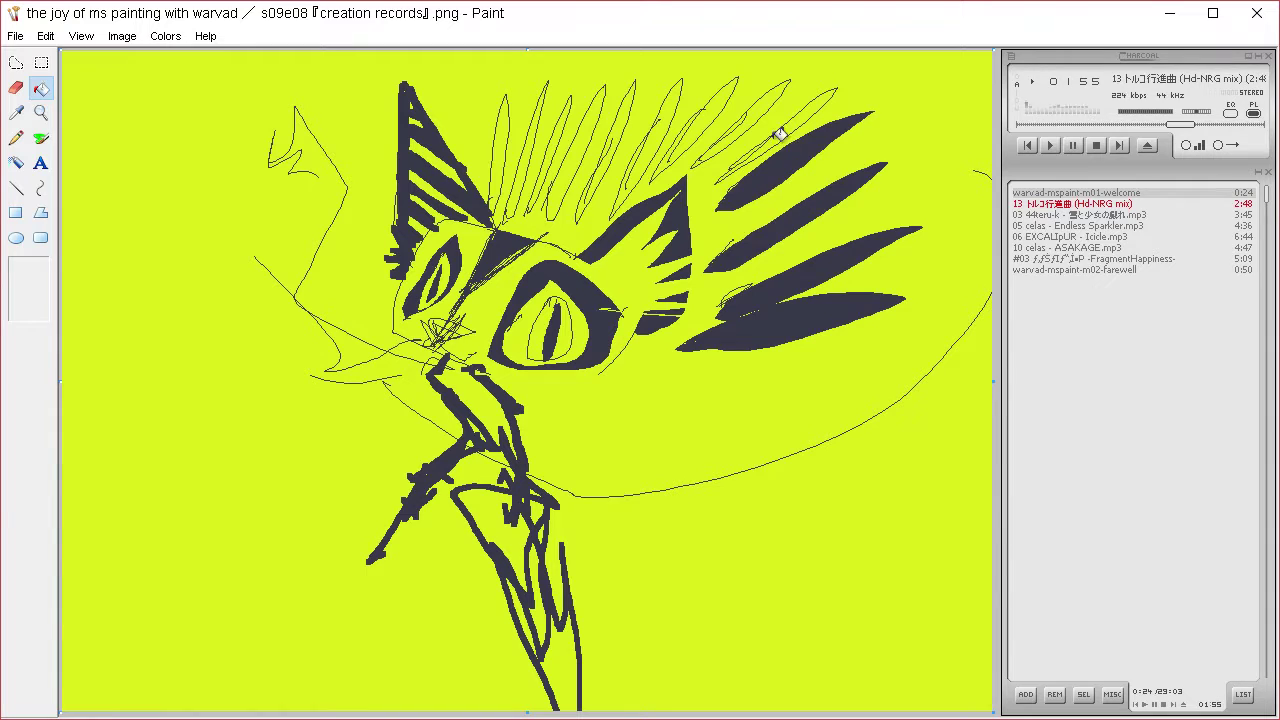
{"action": "left_click", "coordinate": [785, 125]}
{"action": "left_click", "coordinate": [758, 110]}
{"action": "left_click", "coordinate": [718, 100]}
{"action": "left_click", "coordinate": [673, 106]}
{"action": "left_click", "coordinate": [618, 102]}
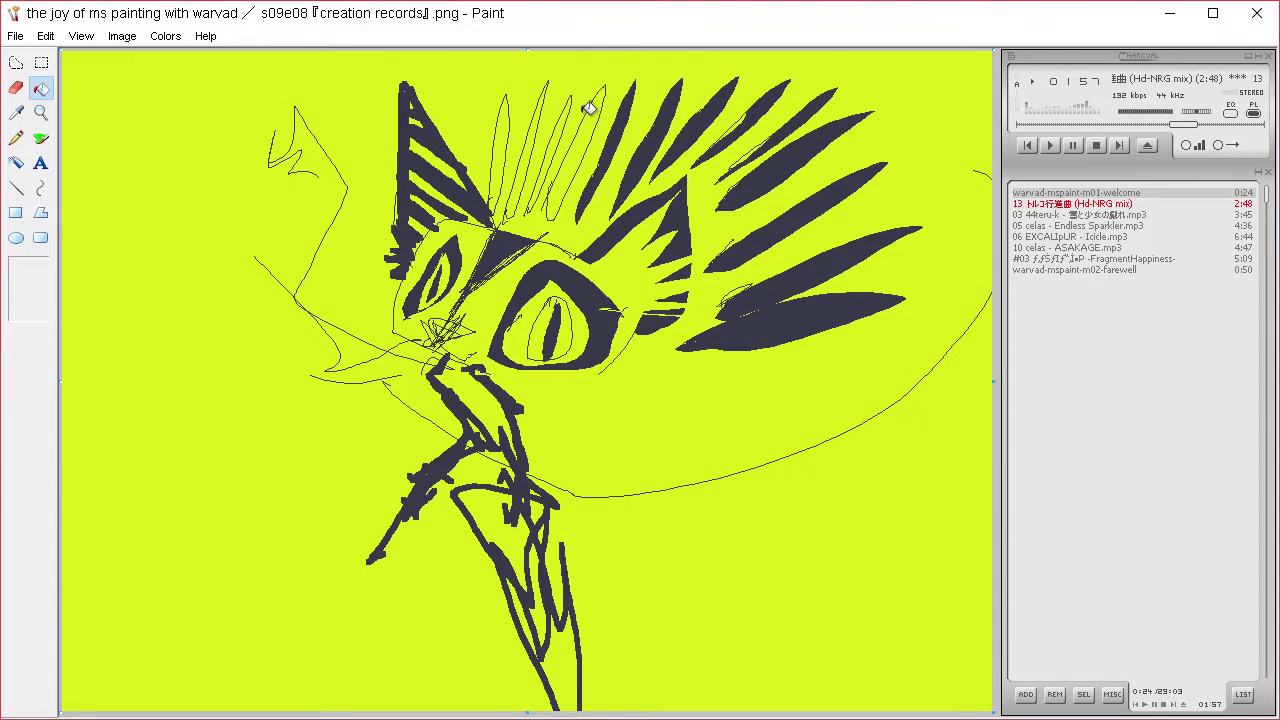
Fill the remaining spikes next to the left ear with dark slate, undoing the fill that spills over the background.
{"action": "left_click", "coordinate": [588, 110]}
{"action": "left_click", "coordinate": [533, 124]}
{"action": "left_click", "coordinate": [526, 128]}
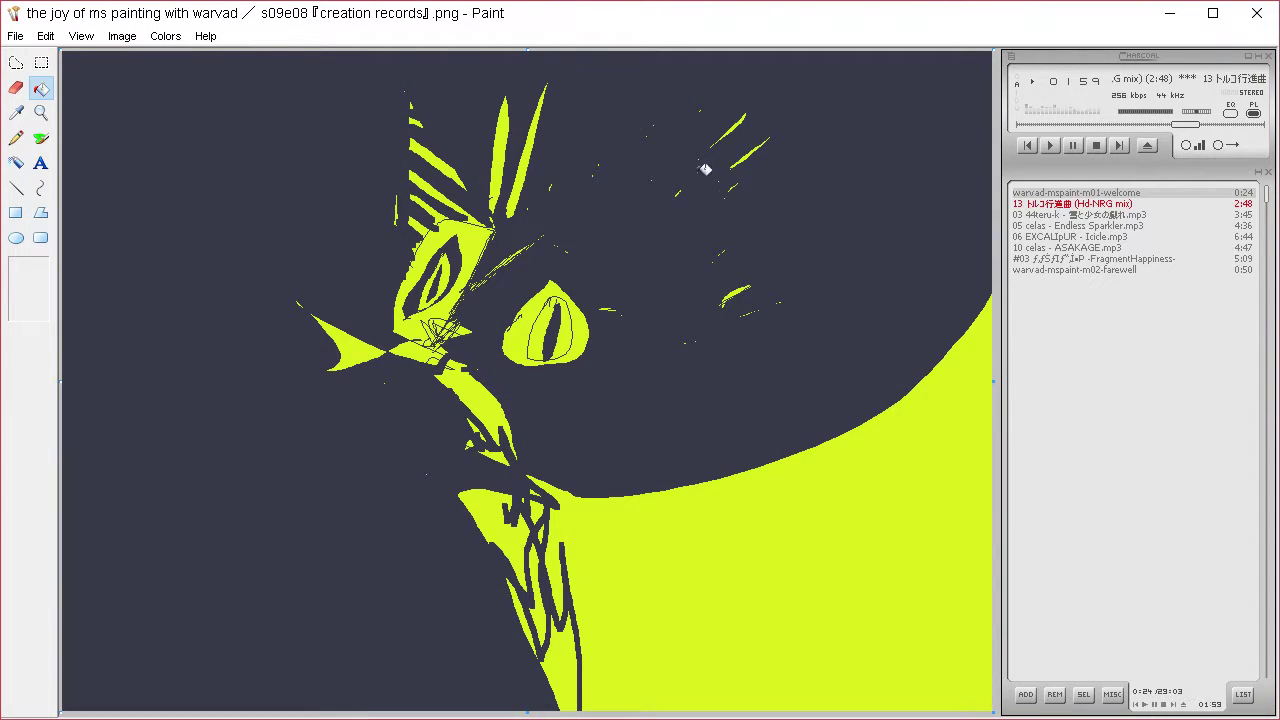
{"action": "key", "text": "ctrl+z"}
{"action": "left_click", "coordinate": [534, 154]}
{"action": "left_click", "coordinate": [503, 155]}
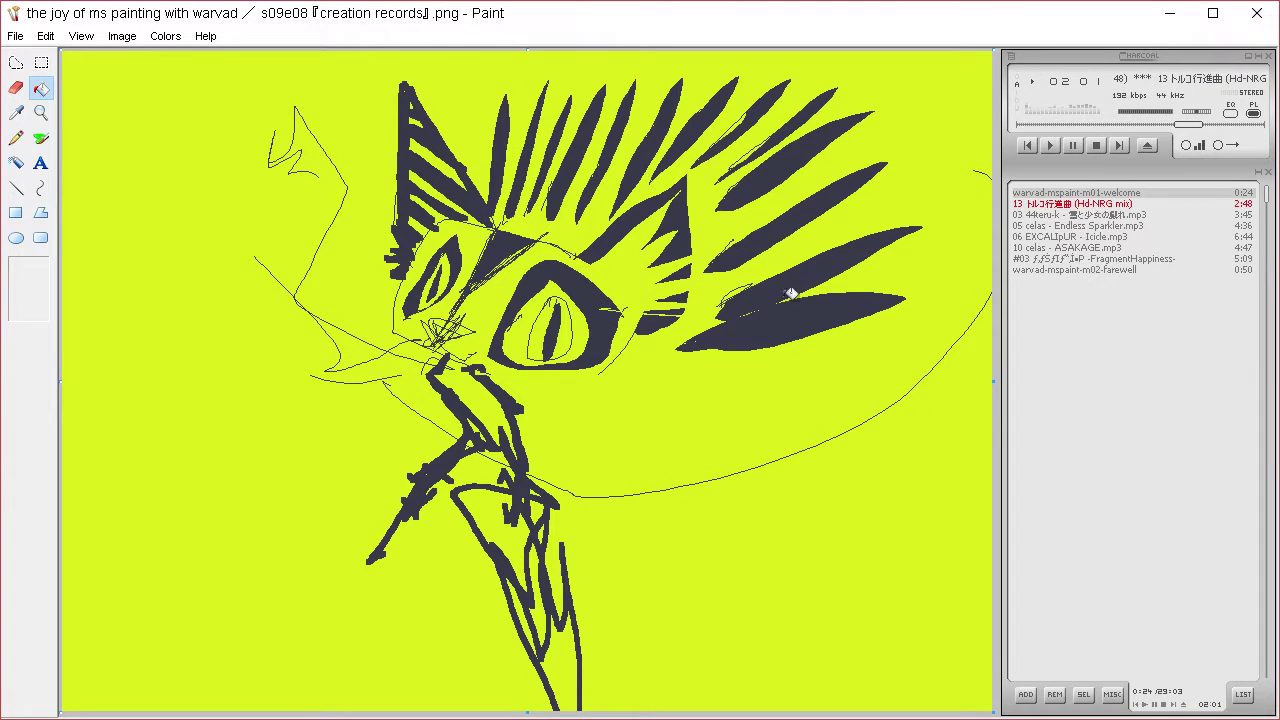
Free-form select the large right eye with a transparent background and move it down and right, beneath the right ear.
{"action": "left_click", "coordinate": [16, 62]}
{"action": "left_click", "coordinate": [47, 292]}
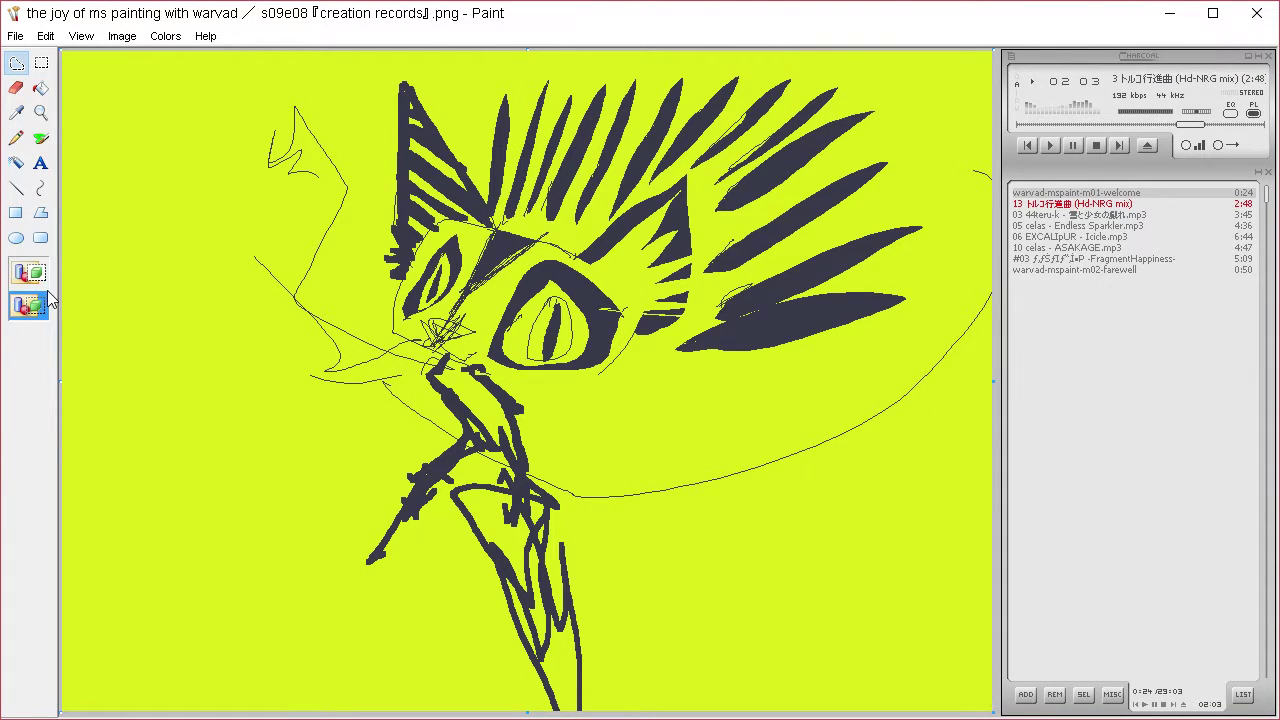
{"action": "left_click_drag", "start_coordinate": [577, 276], "coordinate": [591, 265]}
{"action": "mouse_move", "coordinate": [567, 322]}
{"action": "left_mouse_down"}
{"action": "mouse_move", "coordinate": [677, 368]}
{"action": "mouse_move", "coordinate": [667, 380]}
{"action": "left_mouse_up"}
{"action": "left_click", "coordinate": [761, 300]}
{"action": "mouse_move", "coordinate": [685, 317]}
{"action": "left_mouse_down"}
{"action": "mouse_move", "coordinate": [743, 287]}
{"action": "mouse_move", "coordinate": [774, 326]}
{"action": "mouse_move", "coordinate": [718, 342]}
{"action": "left_mouse_up"}
Select the dark brow patch between the eyes and move it onto the upper edge of the large eye.
{"action": "left_click_drag", "start_coordinate": [479, 265], "coordinate": [530, 248]}
{"action": "mouse_move", "coordinate": [521, 251]}
{"action": "left_mouse_down"}
{"action": "mouse_move", "coordinate": [537, 281]}
{"action": "mouse_move", "coordinate": [637, 338]}
{"action": "left_mouse_up"}
{"action": "left_click", "coordinate": [601, 387]}
{"action": "left_click_drag", "start_coordinate": [590, 408], "coordinate": [605, 368]}
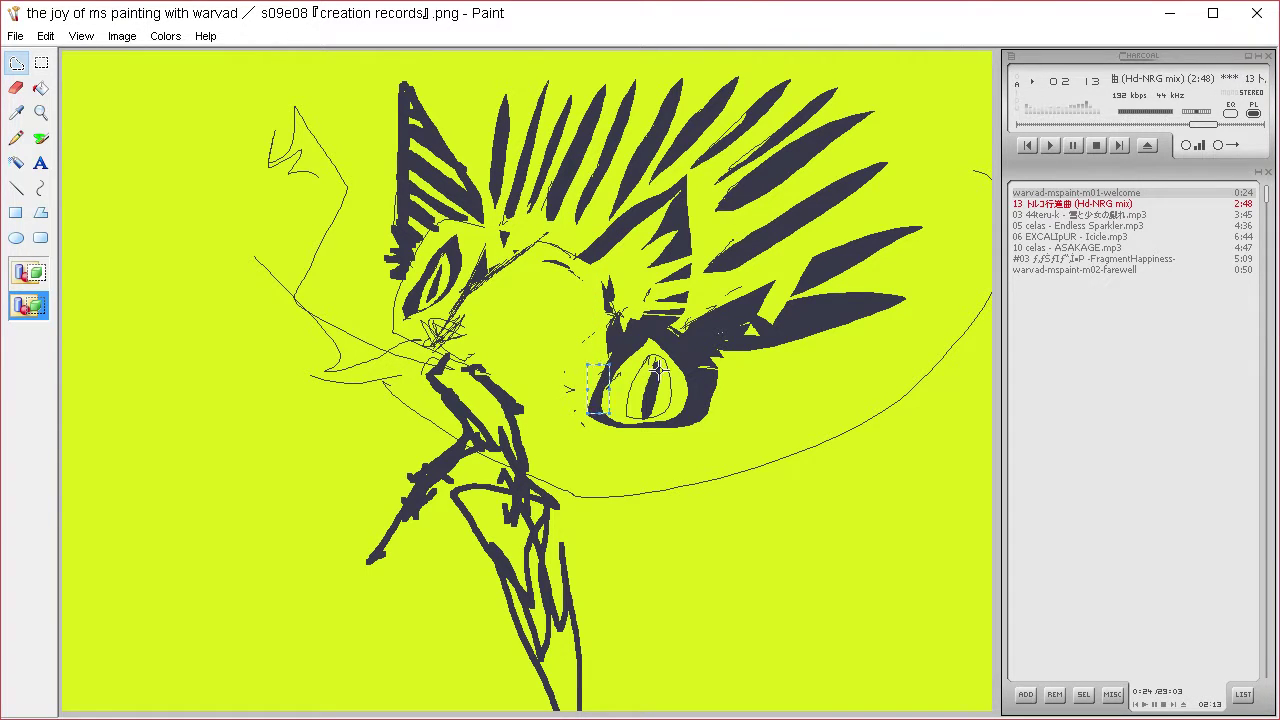
Move the two lowest spikes down across the limbs, and shift a piece of the upper body onto the large eye.
{"action": "left_click", "coordinate": [657, 371]}
{"action": "mouse_move", "coordinate": [710, 355]}
{"action": "left_mouse_down"}
{"action": "mouse_move", "coordinate": [780, 265]}
{"action": "mouse_move", "coordinate": [950, 320]}
{"action": "mouse_move", "coordinate": [730, 370]}
{"action": "left_mouse_up"}
{"action": "mouse_move", "coordinate": [805, 380]}
{"action": "left_mouse_down"}
{"action": "mouse_move", "coordinate": [769, 506]}
{"action": "mouse_move", "coordinate": [491, 531]}
{"action": "mouse_move", "coordinate": [470, 521]}
{"action": "mouse_move", "coordinate": [521, 529]}
{"action": "left_mouse_up"}
{"action": "left_click_drag", "start_coordinate": [518, 530], "coordinate": [604, 408]}
{"action": "left_click", "coordinate": [626, 452]}
{"action": "mouse_move", "coordinate": [667, 329]}
{"action": "left_mouse_down"}
{"action": "mouse_move", "coordinate": [659, 407]}
{"action": "mouse_move", "coordinate": [674, 335]}
{"action": "mouse_move", "coordinate": [649, 426]}
{"action": "mouse_move", "coordinate": [588, 460]}
{"action": "mouse_move", "coordinate": [571, 522]}
{"action": "mouse_move", "coordinate": [688, 350]}
{"action": "left_mouse_up"}
{"action": "key", "text": "Delete"}
{"action": "left_click", "coordinate": [734, 427]}
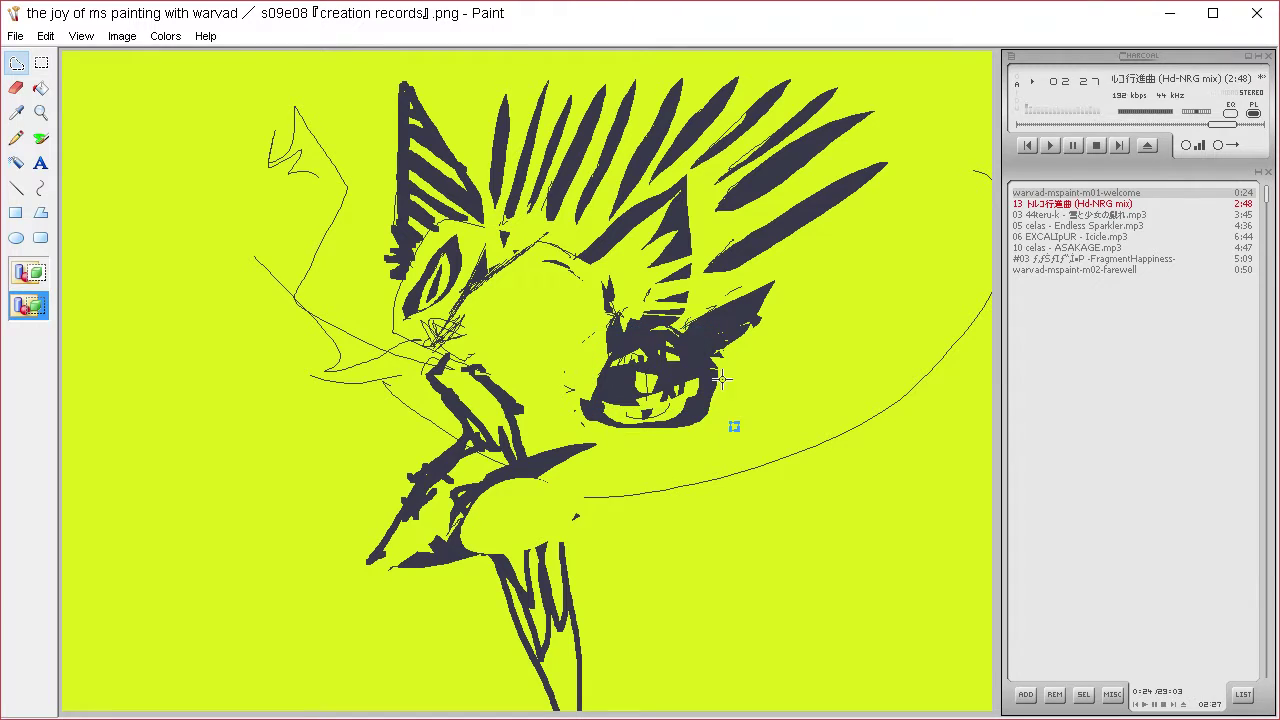
Cut fragments from the limbs, the spike beside the large eye and the left ear's edge, and scatter them over and below the face.
{"action": "mouse_move", "coordinate": [557, 447]}
{"action": "left_mouse_down"}
{"action": "mouse_move", "coordinate": [425, 503]}
{"action": "mouse_move", "coordinate": [545, 502]}
{"action": "left_mouse_up"}
{"action": "mouse_move", "coordinate": [525, 463]}
{"action": "left_mouse_down"}
{"action": "mouse_move", "coordinate": [674, 402]}
{"action": "mouse_move", "coordinate": [677, 383]}
{"action": "left_mouse_up"}
{"action": "left_click", "coordinate": [616, 471]}
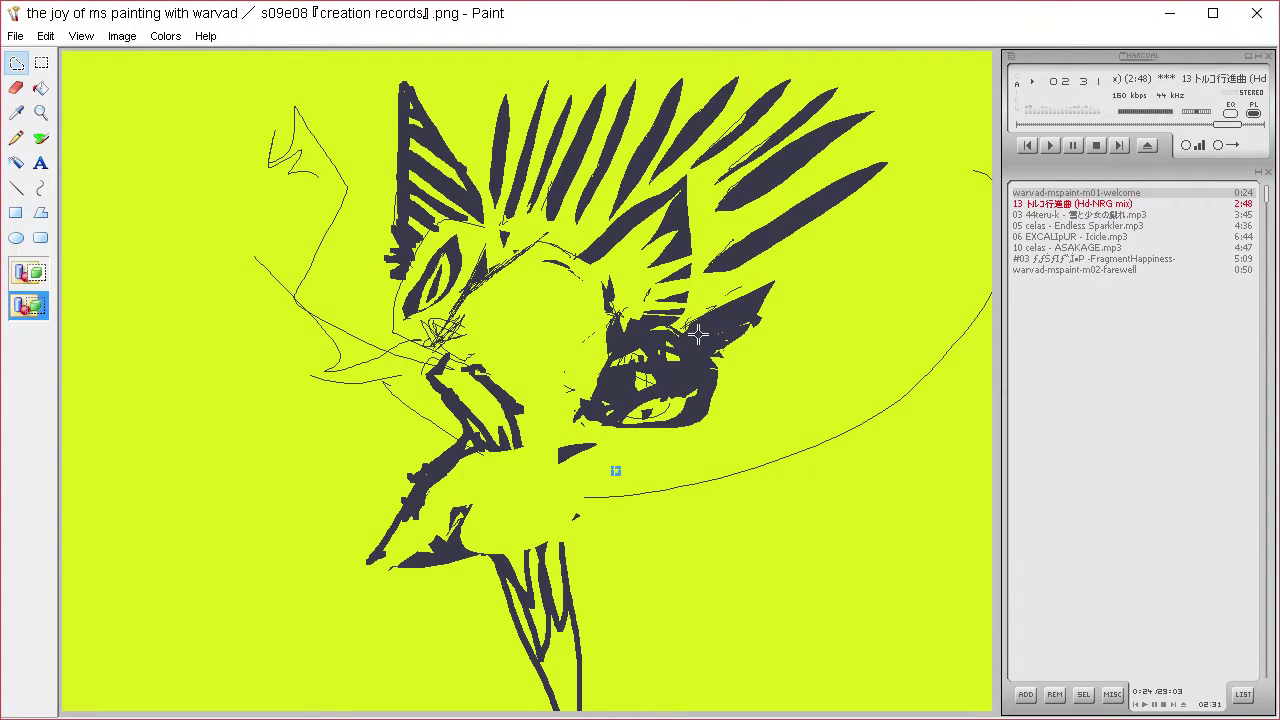
{"action": "mouse_move", "coordinate": [697, 335]}
{"action": "left_mouse_down"}
{"action": "mouse_move", "coordinate": [753, 304]}
{"action": "mouse_move", "coordinate": [709, 345]}
{"action": "mouse_move", "coordinate": [367, 534]}
{"action": "mouse_move", "coordinate": [322, 537]}
{"action": "left_mouse_up"}
{"action": "mouse_move", "coordinate": [404, 92]}
{"action": "left_mouse_down"}
{"action": "mouse_move", "coordinate": [417, 225]}
{"action": "mouse_move", "coordinate": [395, 189]}
{"action": "mouse_move", "coordinate": [403, 101]}
{"action": "left_mouse_up"}
{"action": "mouse_move", "coordinate": [406, 183]}
{"action": "left_mouse_down"}
{"action": "mouse_move", "coordinate": [563, 331]}
{"action": "mouse_move", "coordinate": [654, 527]}
{"action": "left_mouse_up"}
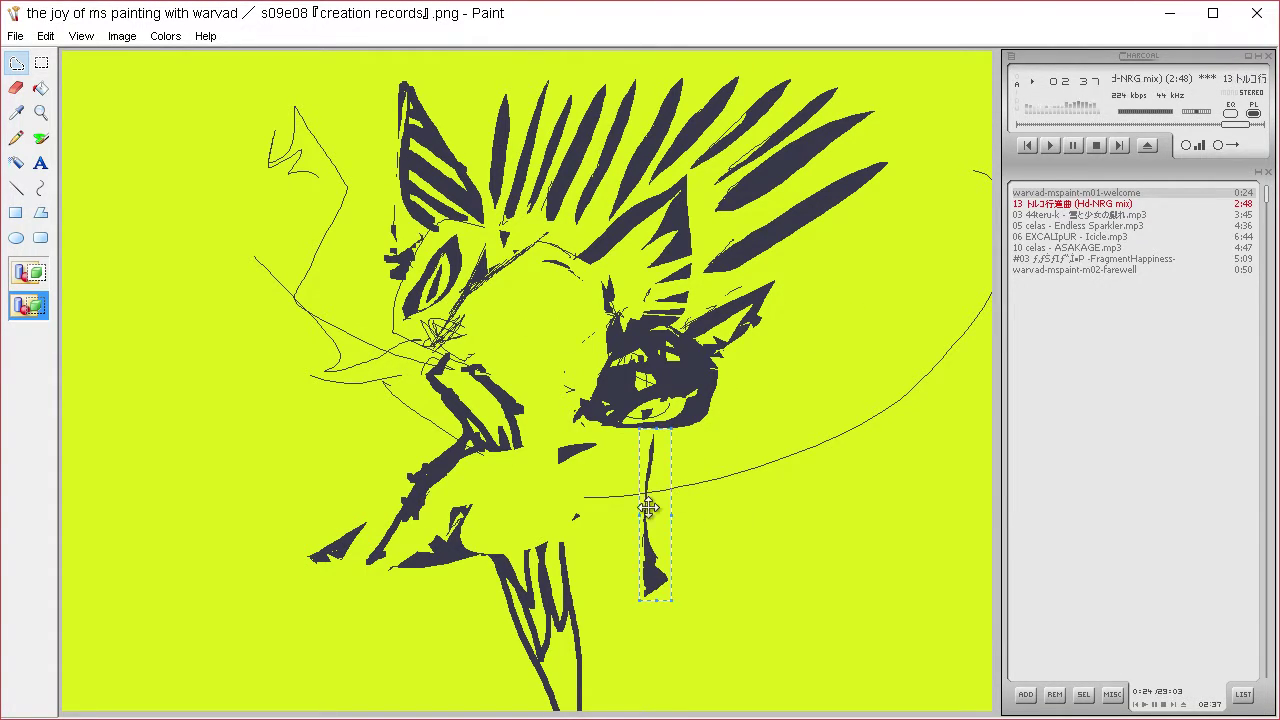
Select pieces of the neck and limbs beneath the chin and move them right onto the large eye.
{"action": "left_click_drag", "start_coordinate": [512, 587], "coordinate": [519, 584]}
{"action": "mouse_move", "coordinate": [491, 375]}
{"action": "left_mouse_down"}
{"action": "mouse_move", "coordinate": [486, 438]}
{"action": "mouse_move", "coordinate": [498, 394]}
{"action": "left_mouse_up"}
{"action": "left_click_drag", "start_coordinate": [476, 420], "coordinate": [654, 396]}
{"action": "left_click", "coordinate": [578, 493]}
{"action": "mouse_move", "coordinate": [516, 399]}
{"action": "left_mouse_down"}
{"action": "mouse_move", "coordinate": [543, 457]}
{"action": "mouse_move", "coordinate": [524, 403]}
{"action": "left_mouse_up"}
{"action": "left_click_drag", "start_coordinate": [485, 441], "coordinate": [572, 394]}
{"action": "left_click", "coordinate": [480, 461]}
Select the small left eye and move it down and right so it overlaps the large eye's inner edge.
{"action": "mouse_move", "coordinate": [441, 283]}
{"action": "left_mouse_down"}
{"action": "mouse_move", "coordinate": [455, 254]}
{"action": "mouse_move", "coordinate": [480, 275]}
{"action": "mouse_move", "coordinate": [540, 491]}
{"action": "left_mouse_up"}
{"action": "left_click", "coordinate": [500, 494]}
{"action": "mouse_move", "coordinate": [578, 402]}
{"action": "left_mouse_down"}
{"action": "mouse_move", "coordinate": [530, 545]}
{"action": "mouse_move", "coordinate": [610, 430]}
{"action": "mouse_move", "coordinate": [584, 406]}
{"action": "left_mouse_up"}
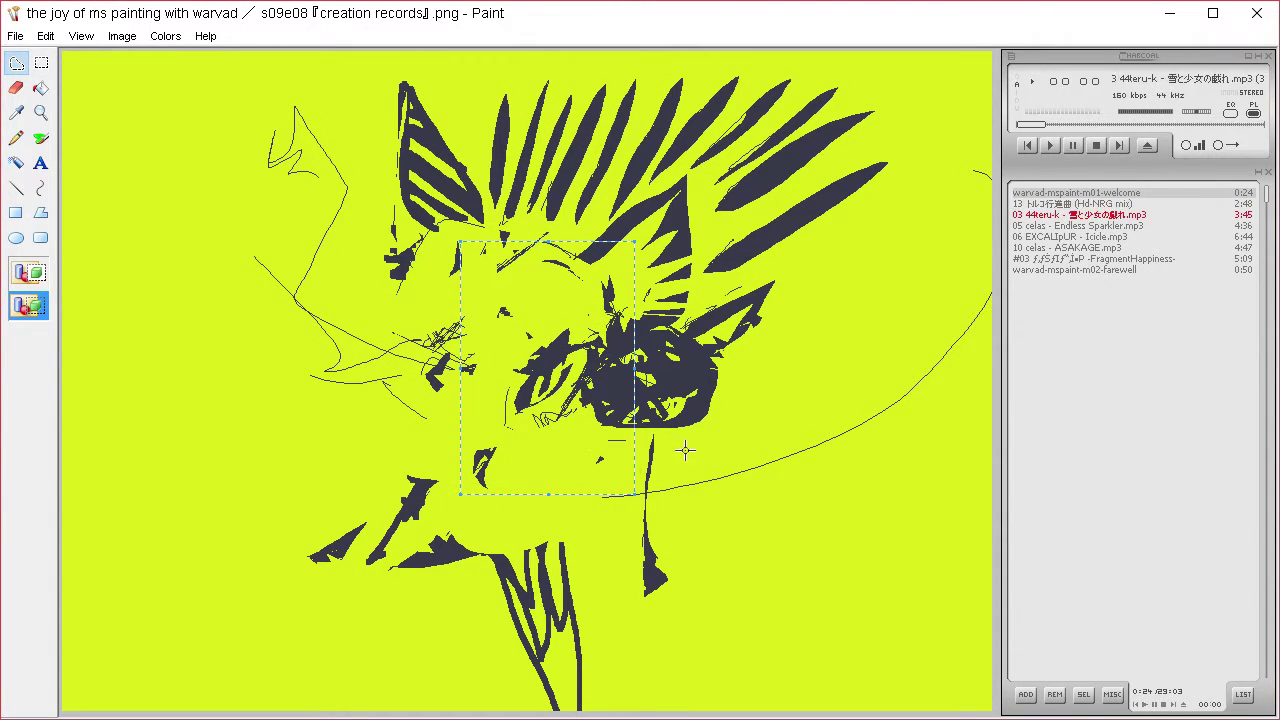
{"action": "left_click_drag", "start_coordinate": [571, 455], "coordinate": [585, 442]}
{"action": "left_click", "coordinate": [525, 531]}
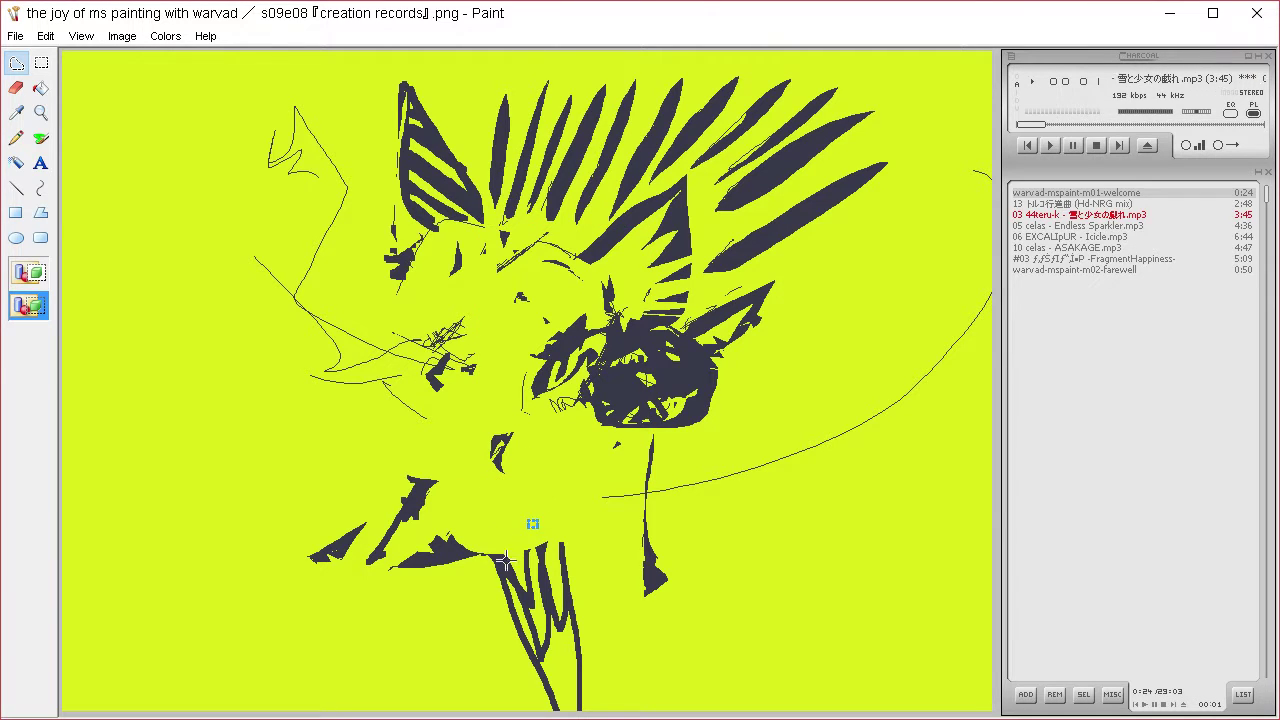
Move a sliver of the upper body out to the left, and shift the small eye cluster left onto the nose.
{"action": "mouse_move", "coordinate": [505, 562]}
{"action": "left_mouse_down"}
{"action": "mouse_move", "coordinate": [520, 593]}
{"action": "mouse_move", "coordinate": [503, 564]}
{"action": "mouse_move", "coordinate": [559, 431]}
{"action": "mouse_move", "coordinate": [475, 486]}
{"action": "mouse_move", "coordinate": [311, 432]}
{"action": "left_mouse_up"}
{"action": "mouse_move", "coordinate": [617, 329]}
{"action": "left_mouse_down"}
{"action": "mouse_move", "coordinate": [614, 350]}
{"action": "mouse_move", "coordinate": [391, 338]}
{"action": "mouse_move", "coordinate": [411, 338]}
{"action": "left_mouse_up"}
{"action": "left_click_drag", "start_coordinate": [396, 391], "coordinate": [401, 380]}
{"action": "left_click_drag", "start_coordinate": [323, 413], "coordinate": [323, 424]}
{"action": "mouse_move", "coordinate": [306, 419]}
{"action": "left_mouse_down"}
{"action": "mouse_move", "coordinate": [307, 530]}
{"action": "mouse_move", "coordinate": [347, 435]}
{"action": "left_mouse_up"}
{"action": "left_click", "coordinate": [414, 434]}
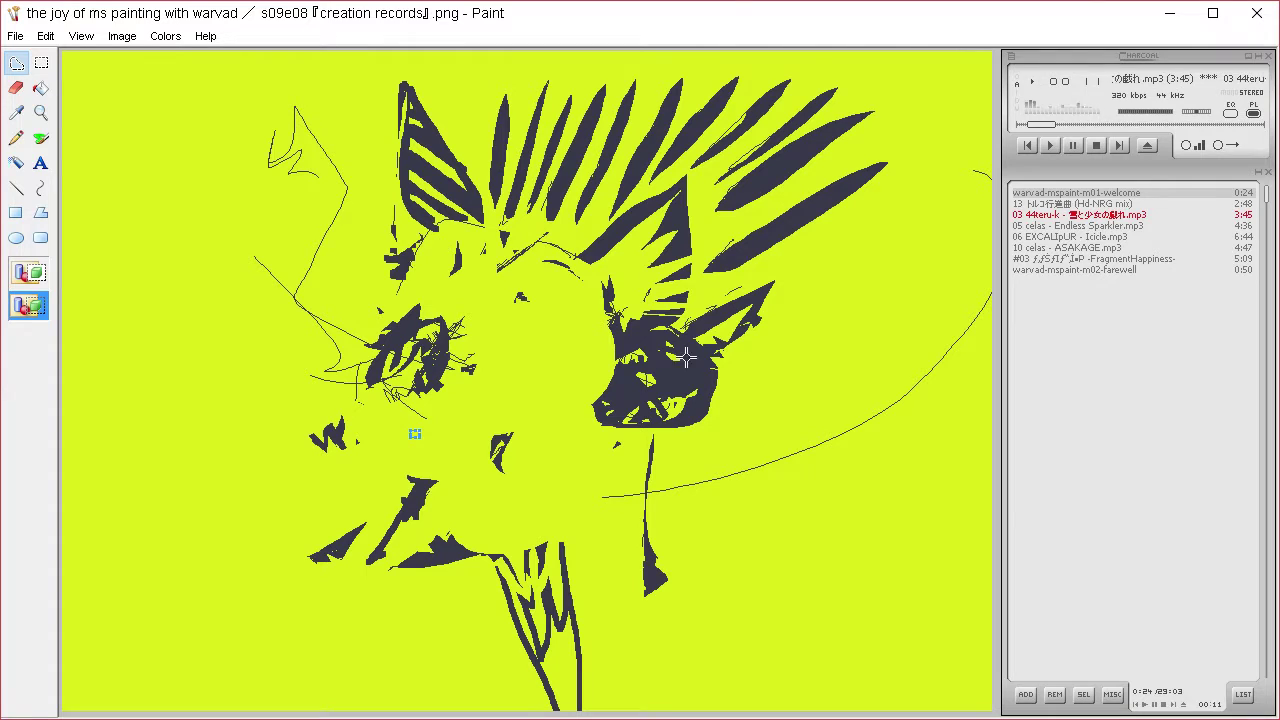
Cut a leaf-shaped fragment out of the large eye's centre and place it at the far left of the face.
{"action": "mouse_move", "coordinate": [622, 375]}
{"action": "left_mouse_down"}
{"action": "mouse_move", "coordinate": [643, 408]}
{"action": "mouse_move", "coordinate": [619, 374]}
{"action": "left_mouse_up"}
{"action": "mouse_move", "coordinate": [655, 390]}
{"action": "left_mouse_down"}
{"action": "mouse_move", "coordinate": [243, 427]}
{"action": "mouse_move", "coordinate": [252, 389]}
{"action": "left_mouse_up"}
{"action": "left_click", "coordinate": [285, 450]}
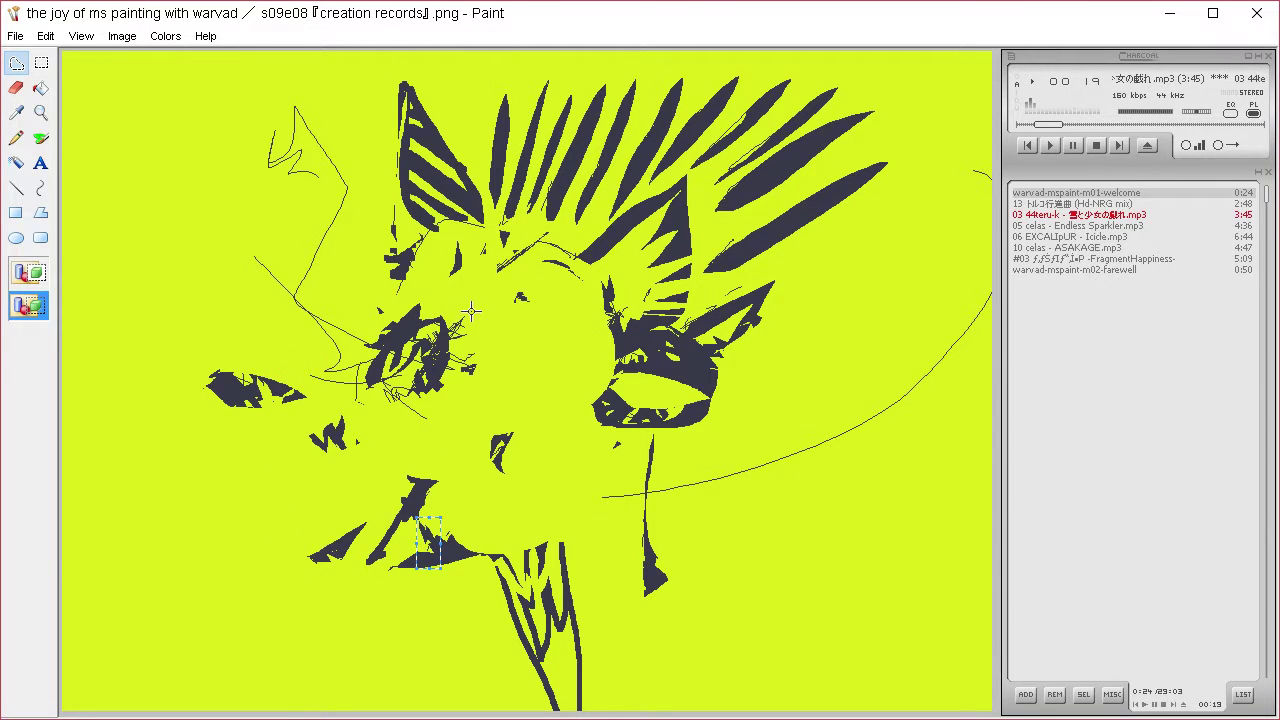
{"action": "left_click", "coordinate": [362, 392]}
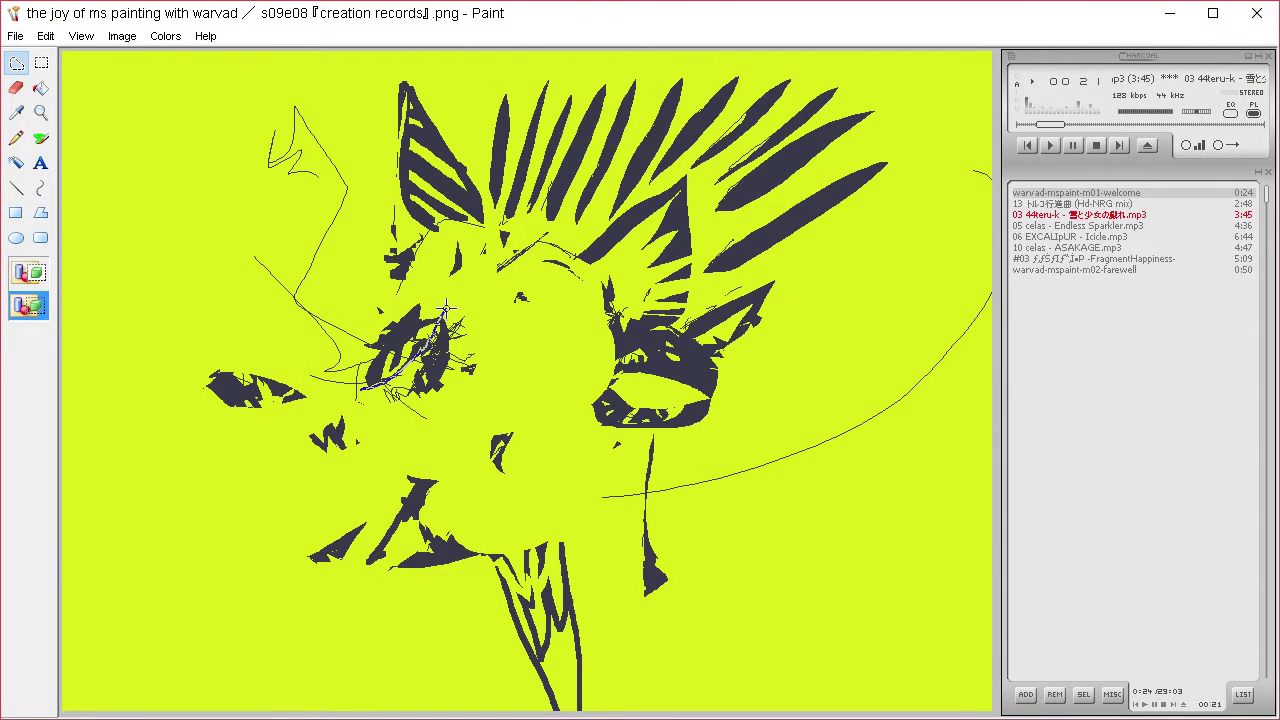
Move part of the nose cluster to the far right under the spikes, and place smaller scraps around the large eye.
{"action": "left_click_drag", "start_coordinate": [374, 440], "coordinate": [356, 397]}
{"action": "left_click_drag", "start_coordinate": [424, 372], "coordinate": [839, 391]}
{"action": "mouse_move", "coordinate": [362, 394]}
{"action": "left_mouse_down"}
{"action": "mouse_move", "coordinate": [333, 415]}
{"action": "mouse_move", "coordinate": [344, 412]}
{"action": "left_mouse_up"}
{"action": "left_click_drag", "start_coordinate": [353, 381], "coordinate": [723, 352]}
{"action": "mouse_move", "coordinate": [314, 441]}
{"action": "left_mouse_down"}
{"action": "mouse_move", "coordinate": [331, 433]}
{"action": "mouse_move", "coordinate": [314, 446]}
{"action": "left_mouse_up"}
{"action": "mouse_move", "coordinate": [331, 442]}
{"action": "left_mouse_down"}
{"action": "mouse_move", "coordinate": [613, 422]}
{"action": "mouse_move", "coordinate": [772, 348]}
{"action": "left_mouse_up"}
{"action": "mouse_move", "coordinate": [363, 415]}
{"action": "left_mouse_down"}
{"action": "mouse_move", "coordinate": [300, 417]}
{"action": "mouse_move", "coordinate": [361, 448]}
{"action": "left_mouse_up"}
{"action": "left_click_drag", "start_coordinate": [348, 426], "coordinate": [370, 400]}
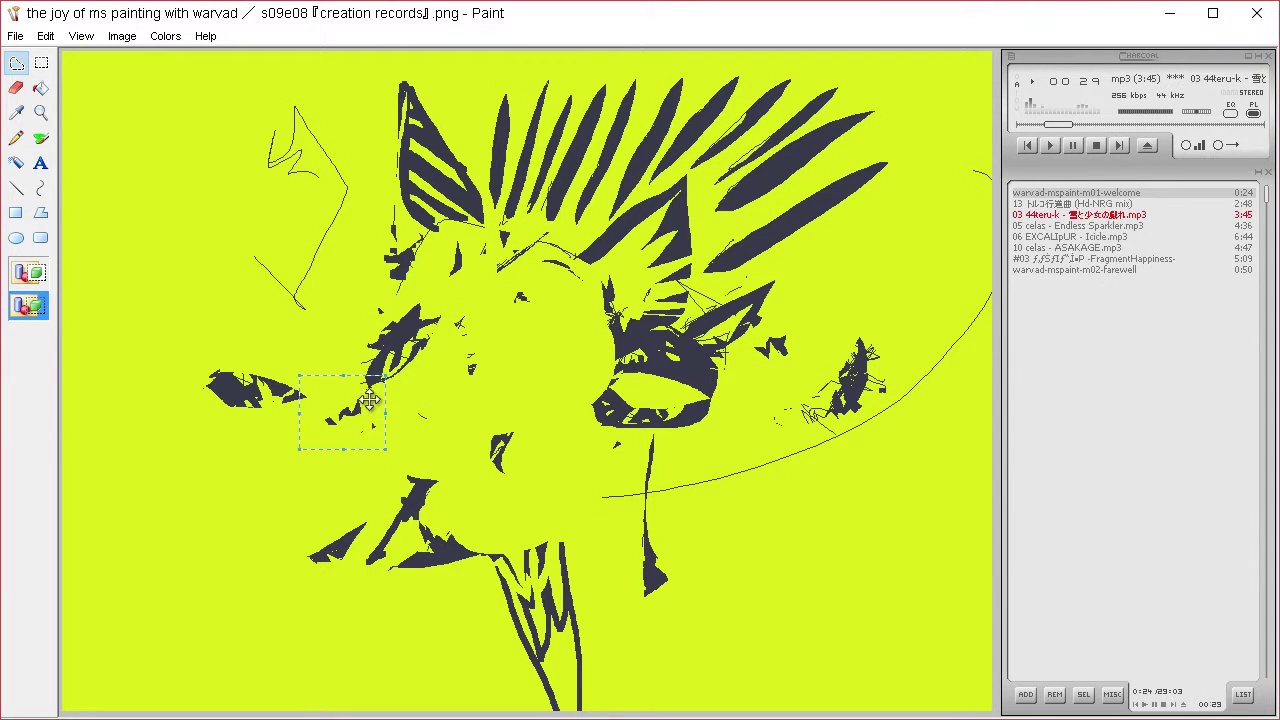
Place a scrap on the large eye, and nudge the leaf-shaped fragment and nose scraps slightly right.
{"action": "left_click", "coordinate": [653, 341]}
{"action": "left_click_drag", "start_coordinate": [659, 366], "coordinate": [653, 358]}
{"action": "left_click_drag", "start_coordinate": [652, 357], "coordinate": [640, 371]}
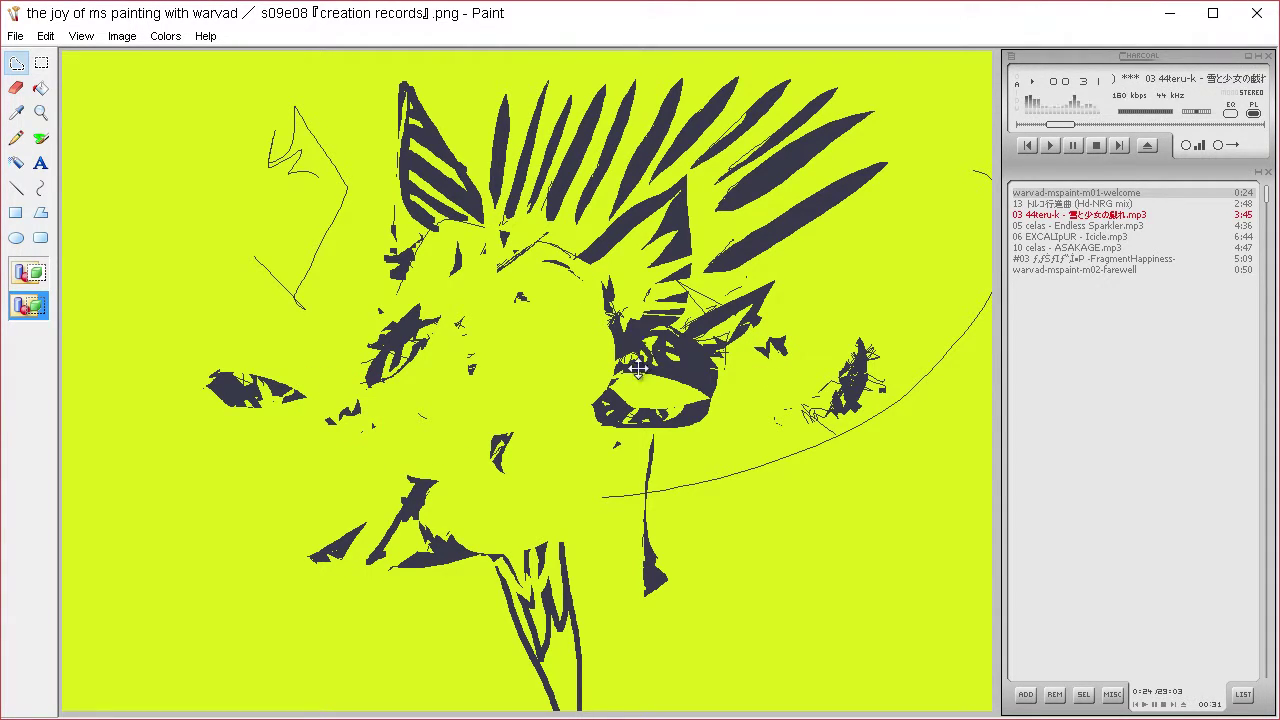
{"action": "mouse_move", "coordinate": [329, 407]}
{"action": "left_mouse_down"}
{"action": "mouse_move", "coordinate": [343, 393]}
{"action": "mouse_move", "coordinate": [346, 403]}
{"action": "left_mouse_up"}
{"action": "mouse_move", "coordinate": [297, 354]}
{"action": "left_mouse_down"}
{"action": "mouse_move", "coordinate": [249, 343]}
{"action": "mouse_move", "coordinate": [313, 392]}
{"action": "mouse_move", "coordinate": [305, 408]}
{"action": "mouse_move", "coordinate": [258, 381]}
{"action": "mouse_move", "coordinate": [287, 382]}
{"action": "mouse_move", "coordinate": [276, 412]}
{"action": "left_mouse_up"}
{"action": "left_click", "coordinate": [300, 448]}
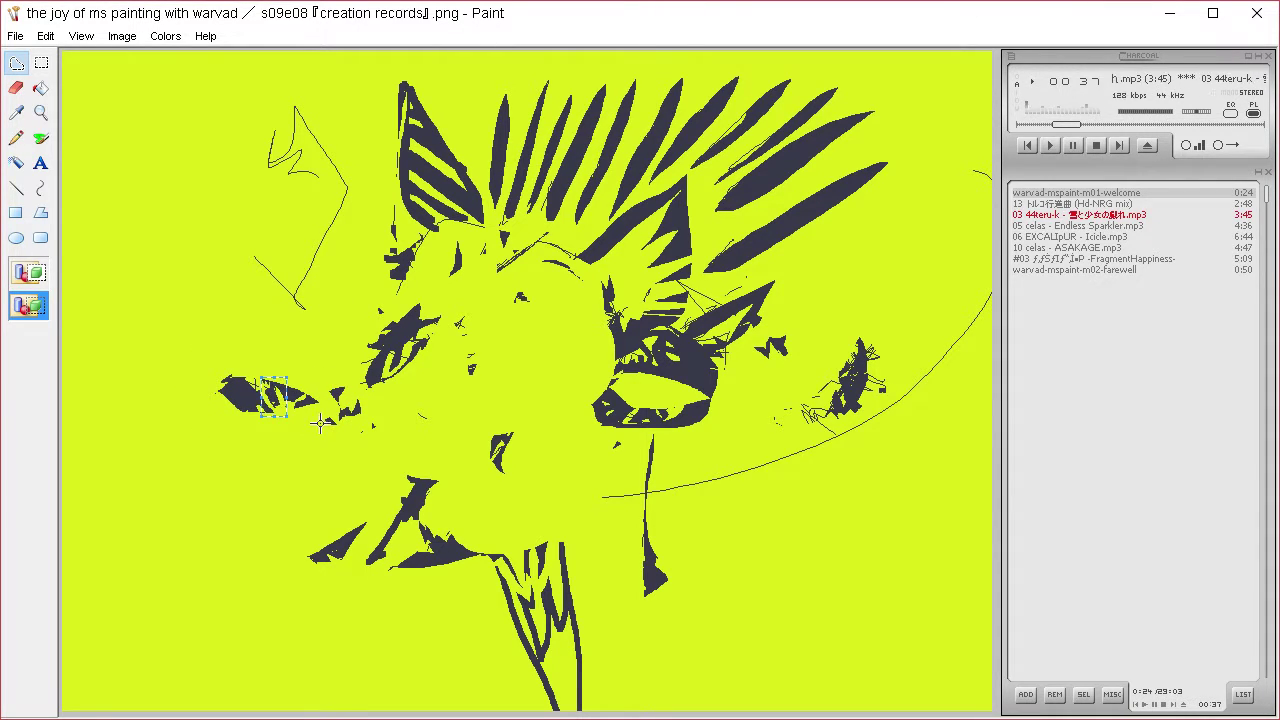
{"action": "left_click", "coordinate": [312, 434]}
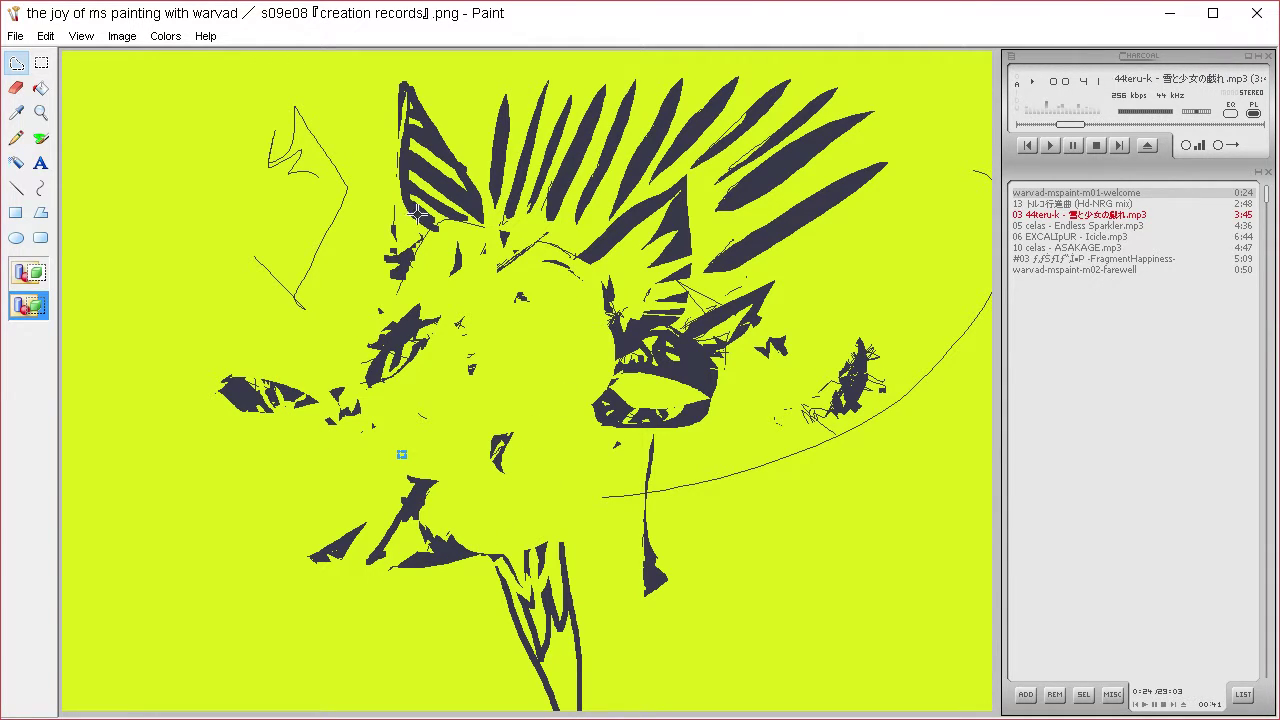
Cut the striped interior out of the left ear and place it above the leaf-shaped fragment at the far left.
{"action": "left_click_drag", "start_coordinate": [462, 216], "coordinate": [439, 226]}
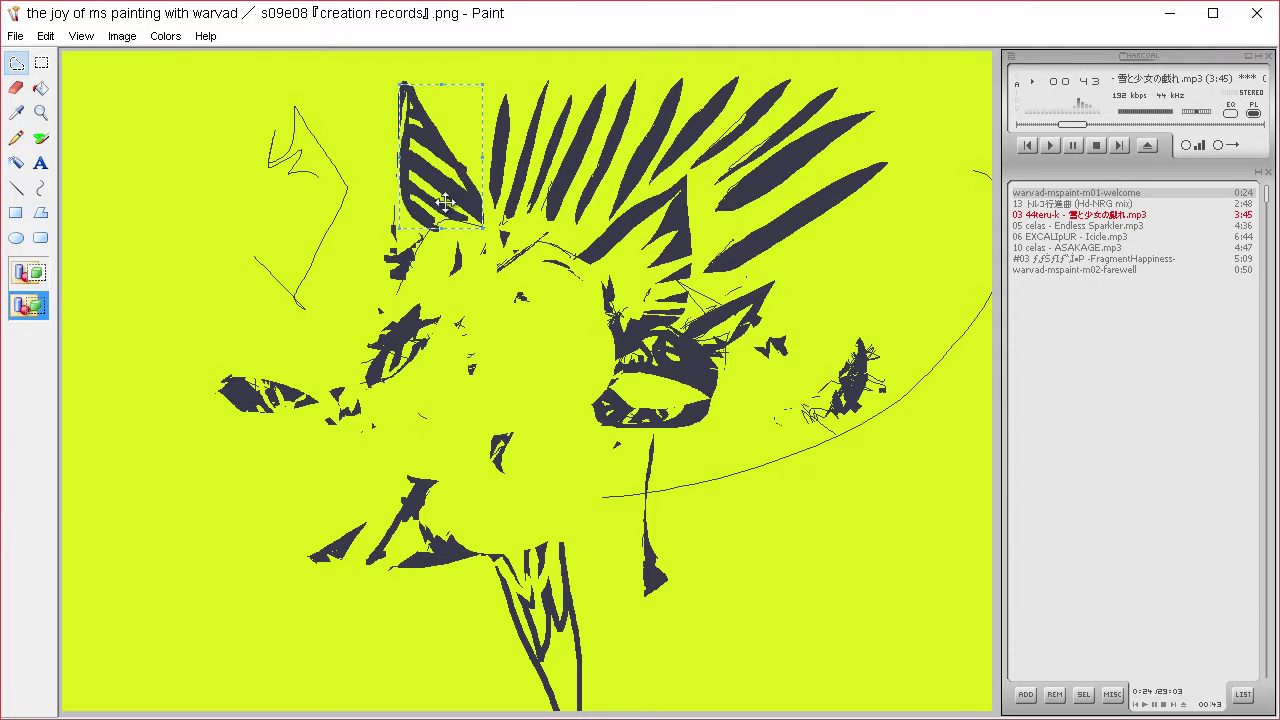
{"action": "left_click_drag", "start_coordinate": [454, 182], "coordinate": [220, 308]}
{"action": "left_click", "coordinate": [287, 287]}
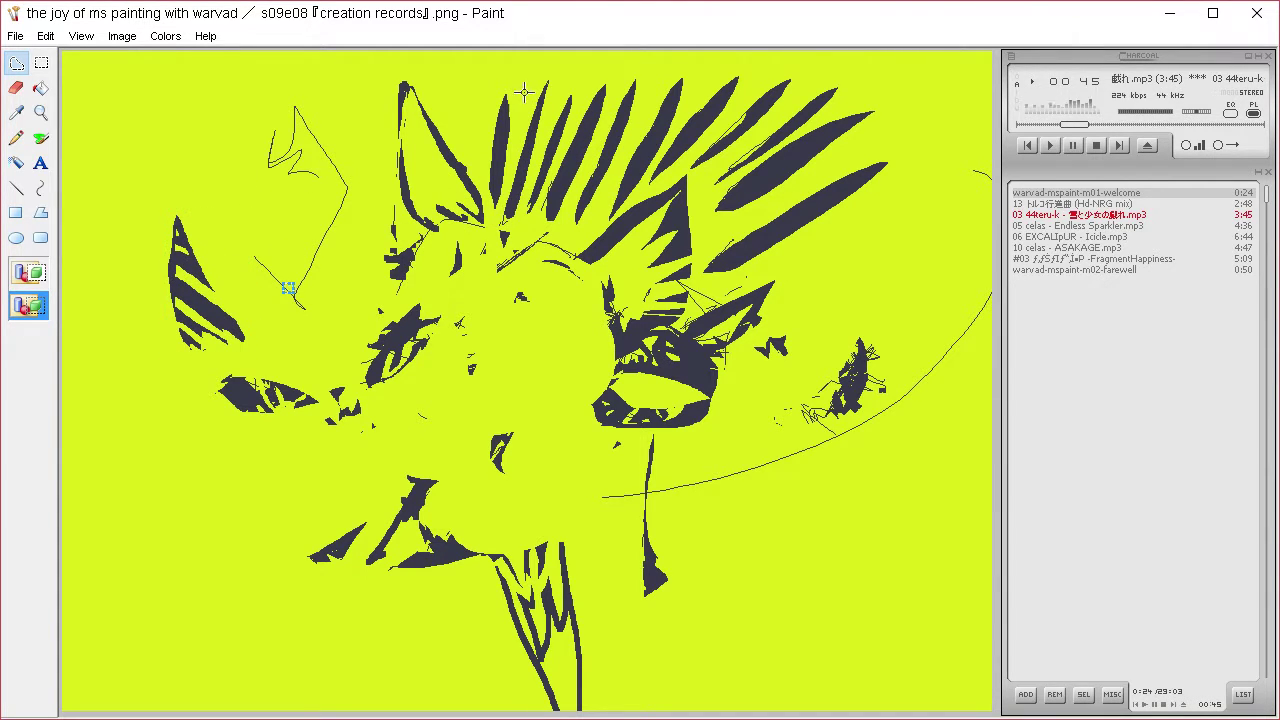
{"action": "mouse_move", "coordinate": [209, 191]}
{"action": "left_mouse_down"}
{"action": "mouse_move", "coordinate": [221, 367]}
{"action": "mouse_move", "coordinate": [284, 352]}
{"action": "left_mouse_up"}
{"action": "mouse_move", "coordinate": [256, 303]}
{"action": "left_mouse_down"}
{"action": "mouse_move", "coordinate": [300, 290]}
{"action": "mouse_move", "coordinate": [287, 324]}
{"action": "mouse_move", "coordinate": [304, 304]}
{"action": "left_mouse_up"}
Attach thin outline pieces from the raised arm along the right edge of the striped ear.
{"action": "left_click", "coordinate": [385, 255]}
{"action": "left_click_drag", "start_coordinate": [307, 306], "coordinate": [270, 259]}
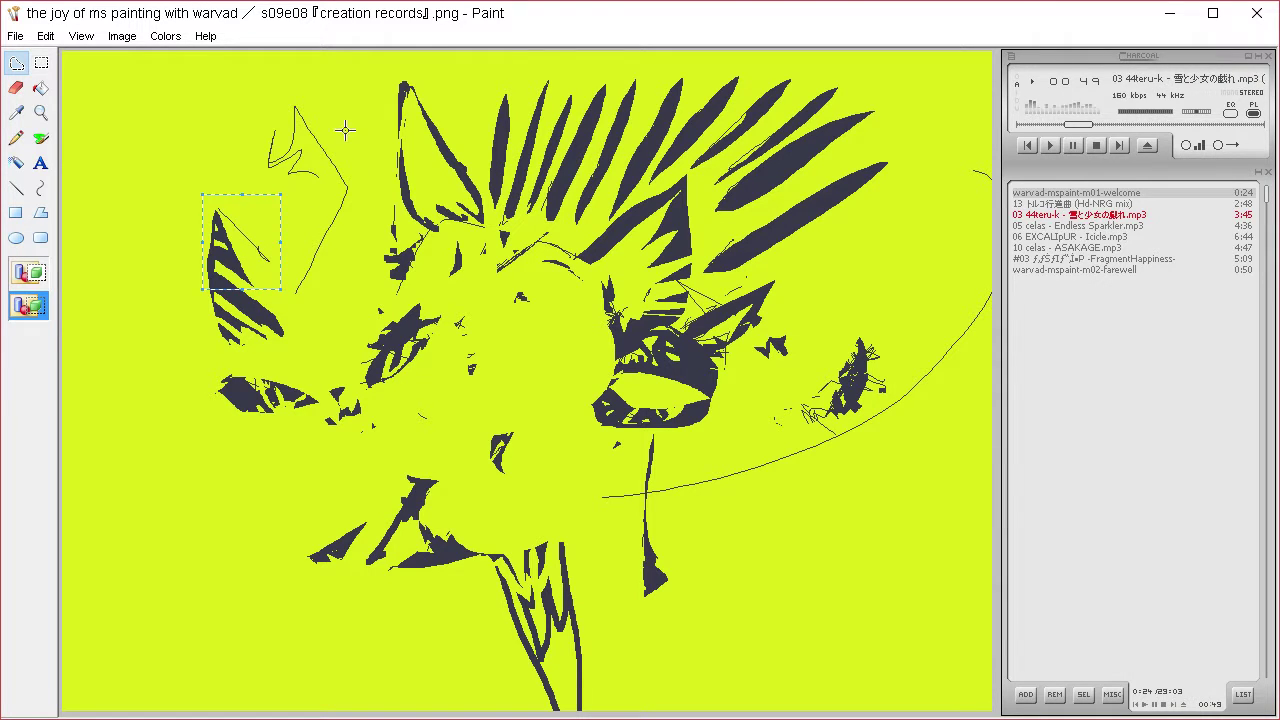
{"action": "left_click_drag", "start_coordinate": [345, 131], "coordinate": [341, 170]}
{"action": "left_click_drag", "start_coordinate": [340, 171], "coordinate": [310, 316]}
{"action": "left_click", "coordinate": [318, 365]}
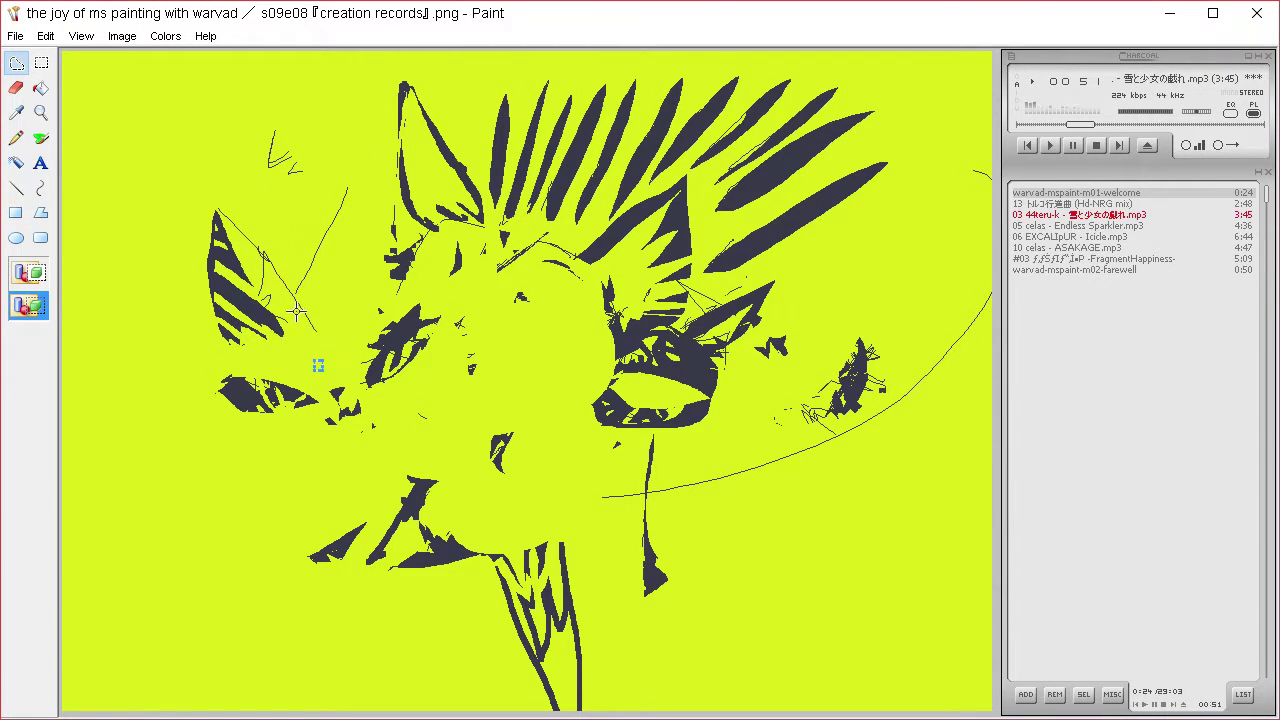
Lower the remaining thin arm line, and move the hollow left ear with its neighbouring spikes to the lower right of the canvas.
{"action": "mouse_move", "coordinate": [358, 165]}
{"action": "left_mouse_down"}
{"action": "mouse_move", "coordinate": [290, 290]}
{"action": "mouse_move", "coordinate": [374, 147]}
{"action": "left_mouse_up"}
{"action": "left_click_drag", "start_coordinate": [367, 253], "coordinate": [382, 281]}
{"action": "mouse_move", "coordinate": [560, 138]}
{"action": "left_mouse_down"}
{"action": "mouse_move", "coordinate": [501, 283]}
{"action": "mouse_move", "coordinate": [748, 208]}
{"action": "left_mouse_up"}
{"action": "mouse_move", "coordinate": [518, 207]}
{"action": "left_mouse_down"}
{"action": "mouse_move", "coordinate": [640, 172]}
{"action": "mouse_move", "coordinate": [842, 567]}
{"action": "mouse_move", "coordinate": [812, 597]}
{"action": "left_mouse_up"}
{"action": "left_click", "coordinate": [396, 196]}
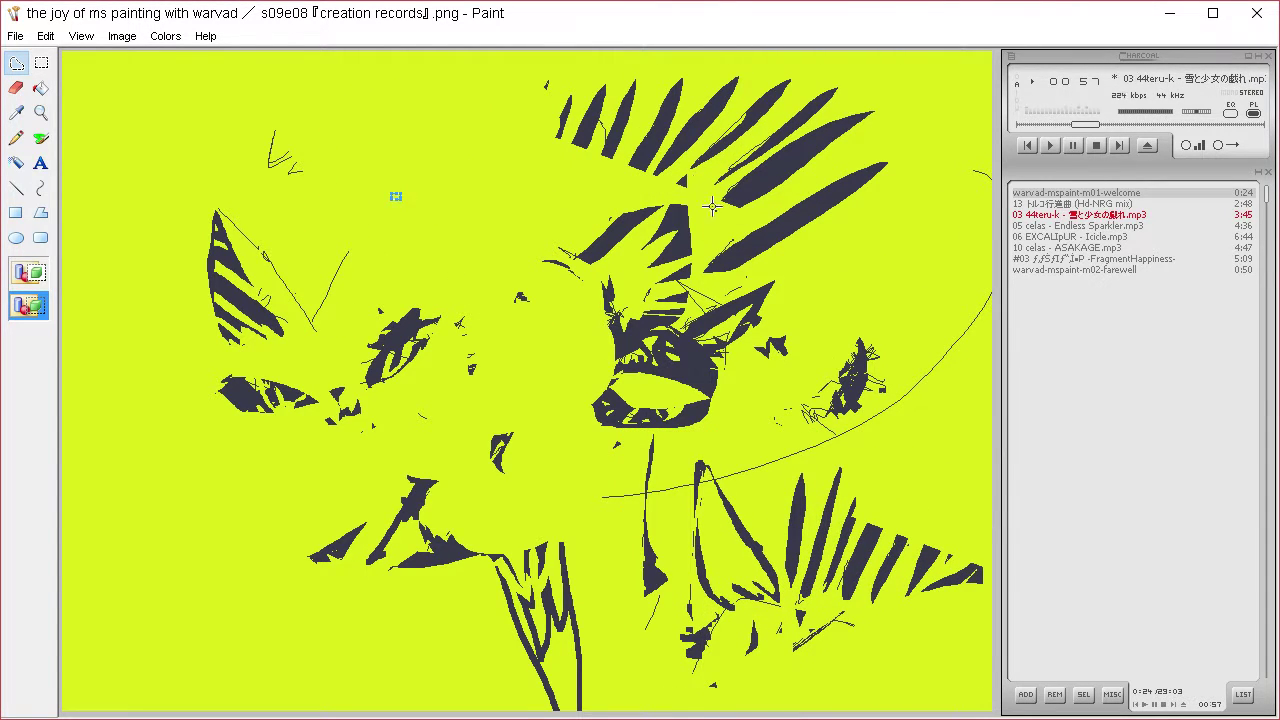
Assemble a second pointed ear above the small eye from the thin line, a spike tip and a piece of the long arc.
{"action": "mouse_move", "coordinate": [360, 223]}
{"action": "left_mouse_down"}
{"action": "mouse_move", "coordinate": [340, 329]}
{"action": "mouse_move", "coordinate": [390, 252]}
{"action": "left_mouse_up"}
{"action": "left_click_drag", "start_coordinate": [379, 259], "coordinate": [432, 239]}
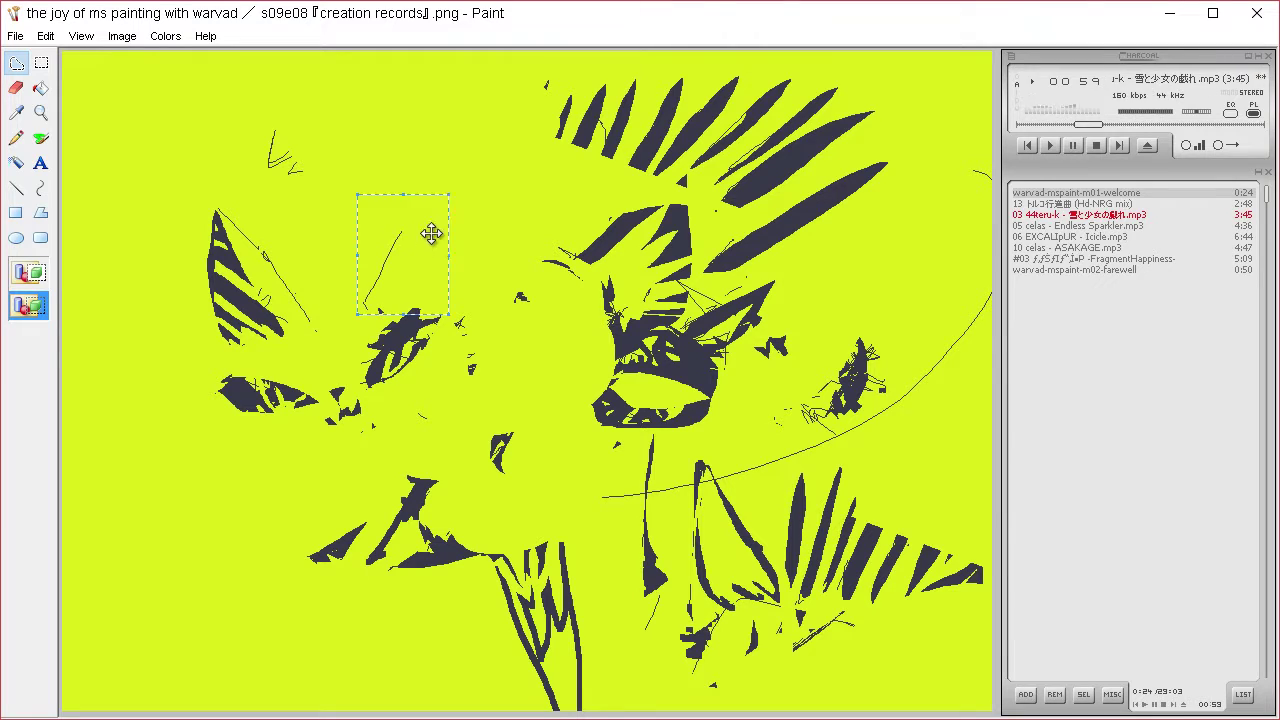
{"action": "left_click", "coordinate": [488, 226]}
{"action": "mouse_move", "coordinate": [750, 168]}
{"action": "left_mouse_down"}
{"action": "mouse_move", "coordinate": [805, 195]}
{"action": "mouse_move", "coordinate": [777, 165]}
{"action": "mouse_move", "coordinate": [416, 238]}
{"action": "mouse_move", "coordinate": [440, 233]}
{"action": "left_mouse_up"}
{"action": "left_click", "coordinate": [500, 284]}
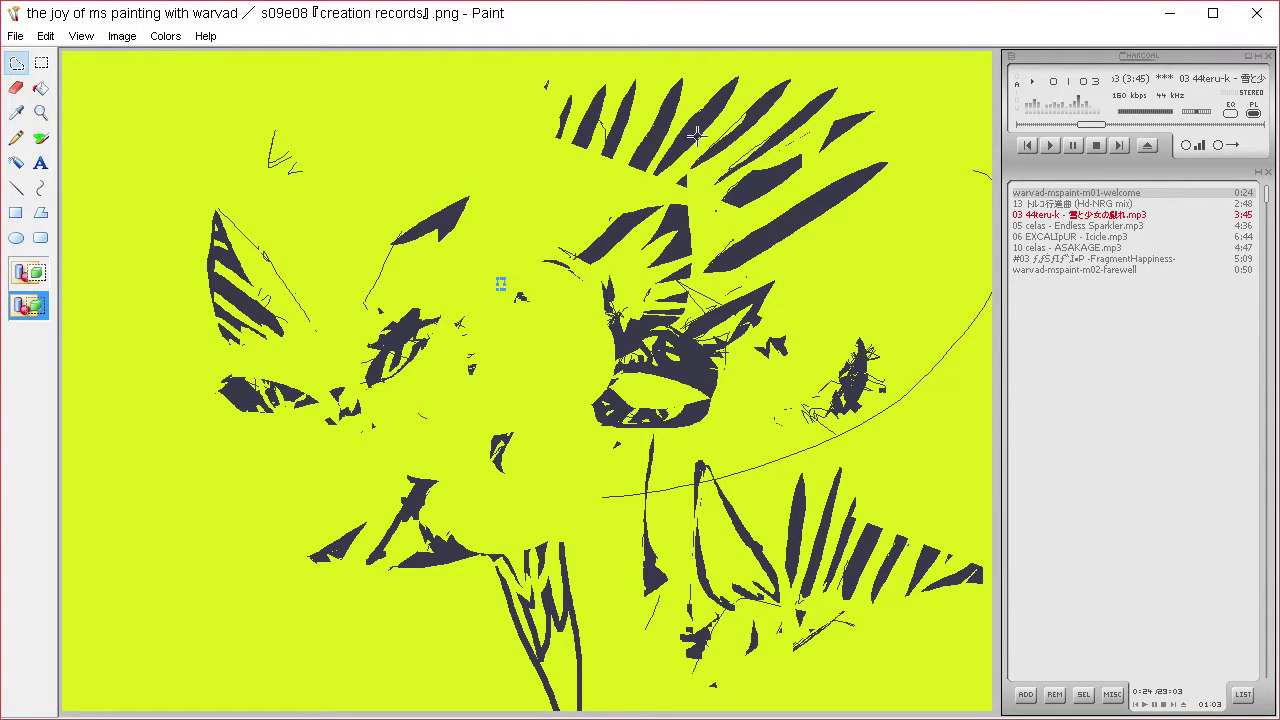
{"action": "left_click_drag", "start_coordinate": [937, 341], "coordinate": [953, 360]}
{"action": "mouse_move", "coordinate": [953, 360]}
{"action": "left_mouse_down"}
{"action": "mouse_move", "coordinate": [810, 320]}
{"action": "mouse_move", "coordinate": [437, 289]}
{"action": "mouse_move", "coordinate": [429, 301]}
{"action": "mouse_move", "coordinate": [418, 295]}
{"action": "mouse_move", "coordinate": [432, 272]}
{"action": "left_mouse_up"}
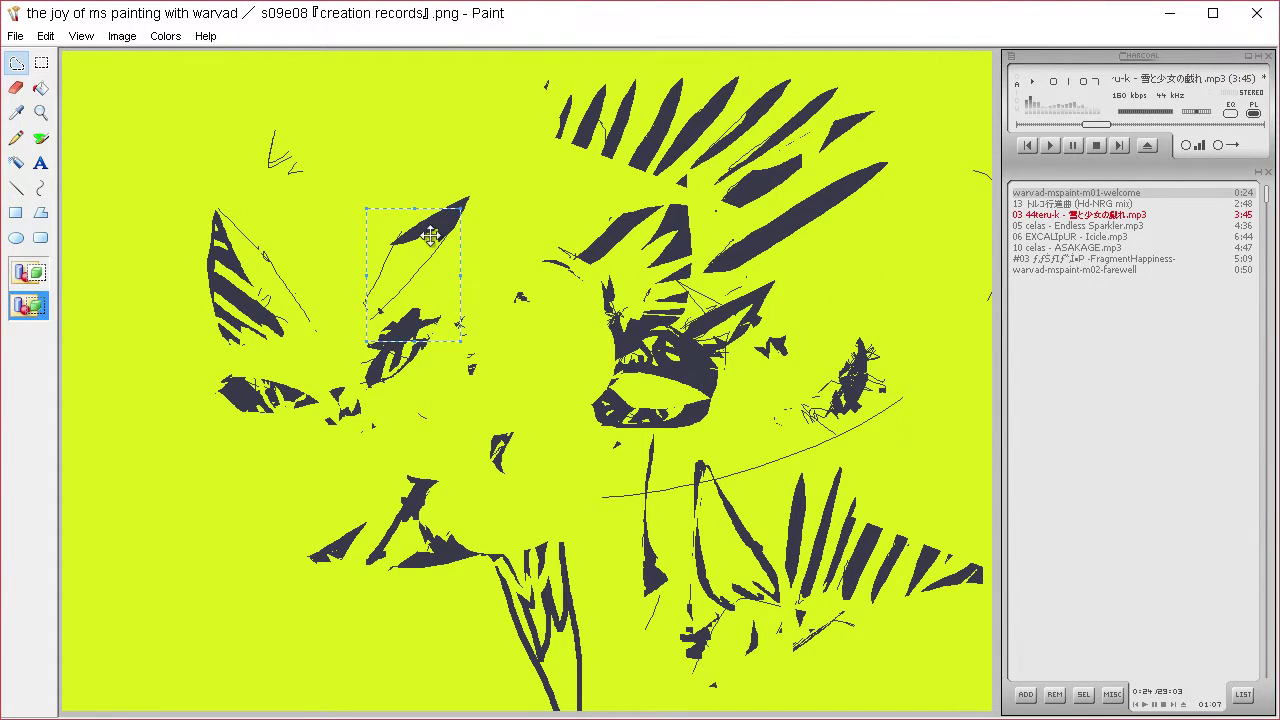
Cut the stripes out of the far-left ear and move them down beside the top of the body.
{"action": "left_click", "coordinate": [283, 338]}
{"action": "left_click_drag", "start_coordinate": [223, 355], "coordinate": [286, 346]}
{"action": "mouse_move", "coordinate": [284, 347]}
{"action": "left_mouse_down"}
{"action": "mouse_move", "coordinate": [922, 487]}
{"action": "mouse_move", "coordinate": [287, 339]}
{"action": "mouse_move", "coordinate": [247, 344]}
{"action": "mouse_move", "coordinate": [285, 350]}
{"action": "left_mouse_up"}
{"action": "mouse_move", "coordinate": [259, 324]}
{"action": "left_mouse_down"}
{"action": "mouse_move", "coordinate": [681, 364]}
{"action": "mouse_move", "coordinate": [620, 500]}
{"action": "mouse_move", "coordinate": [631, 565]}
{"action": "left_mouse_up"}
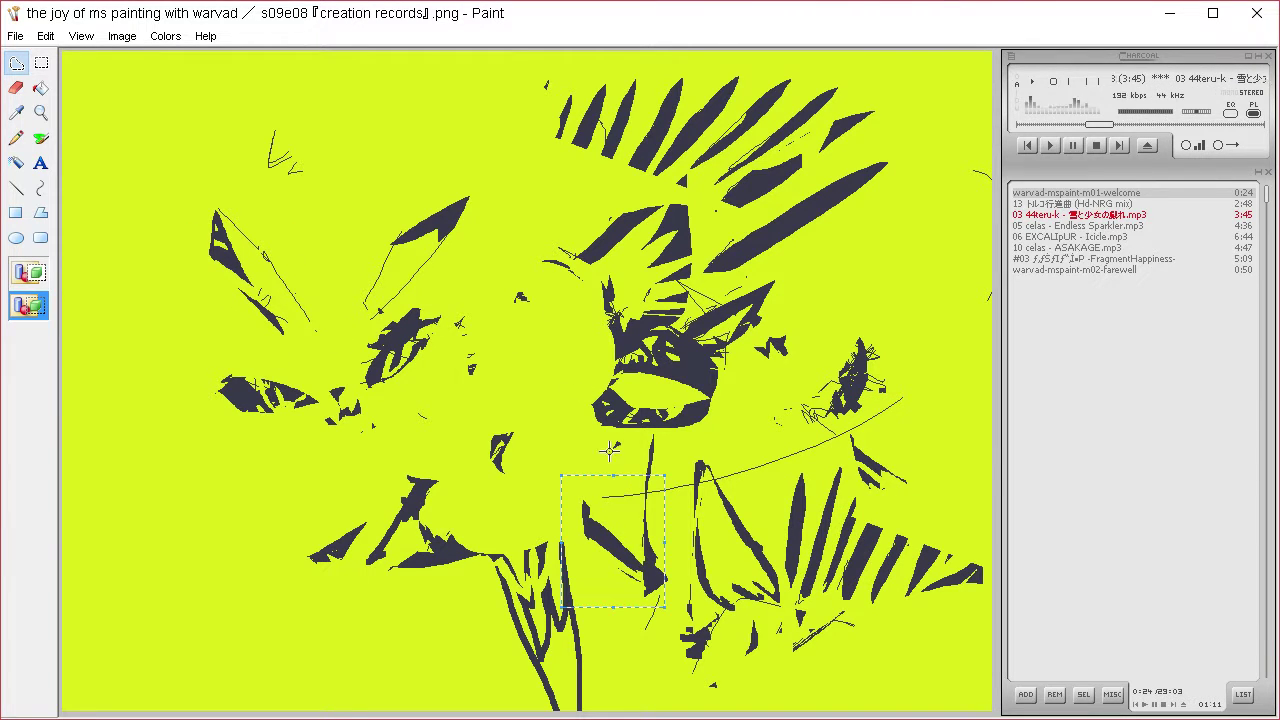
Move one limb fragment beneath the leaf-shaped eye and another down to the lower left of the canvas.
{"action": "left_click", "coordinate": [452, 547]}
{"action": "mouse_move", "coordinate": [444, 554]}
{"action": "left_mouse_down"}
{"action": "mouse_move", "coordinate": [225, 443]}
{"action": "mouse_move", "coordinate": [236, 443]}
{"action": "left_mouse_up"}
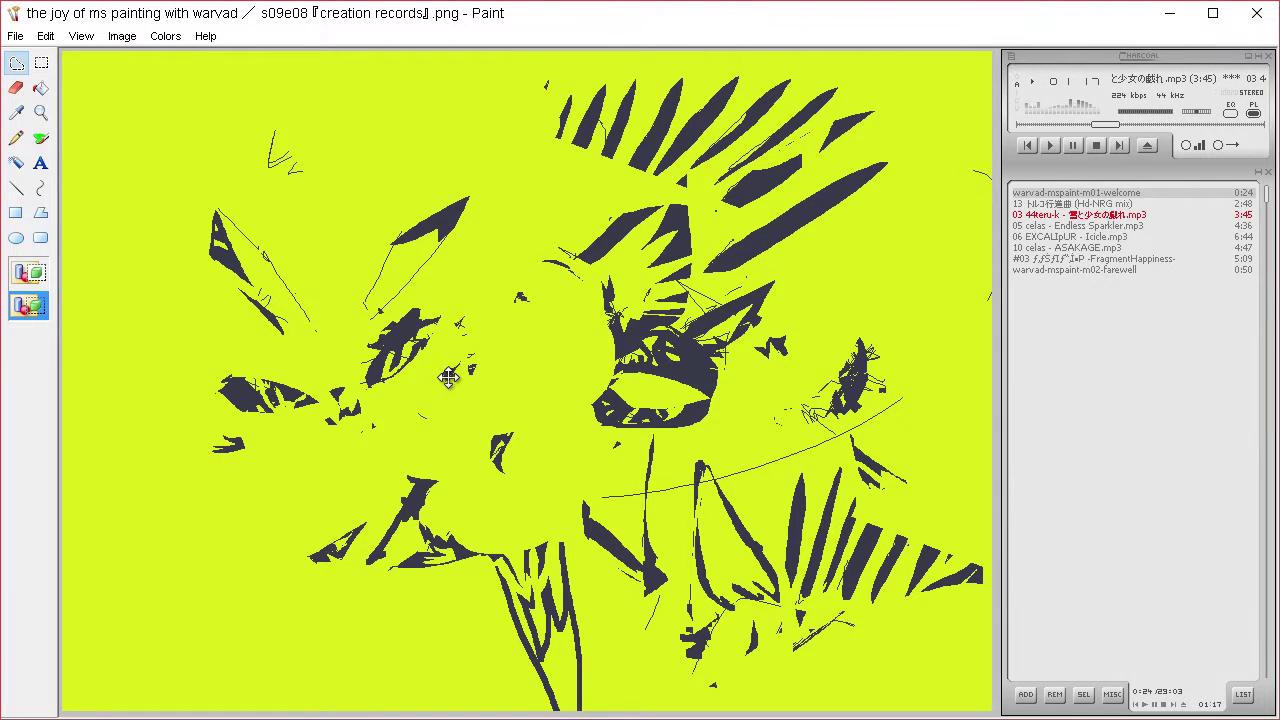
{"action": "left_click_drag", "start_coordinate": [450, 481], "coordinate": [430, 489]}
{"action": "left_click_drag", "start_coordinate": [425, 498], "coordinate": [322, 601]}
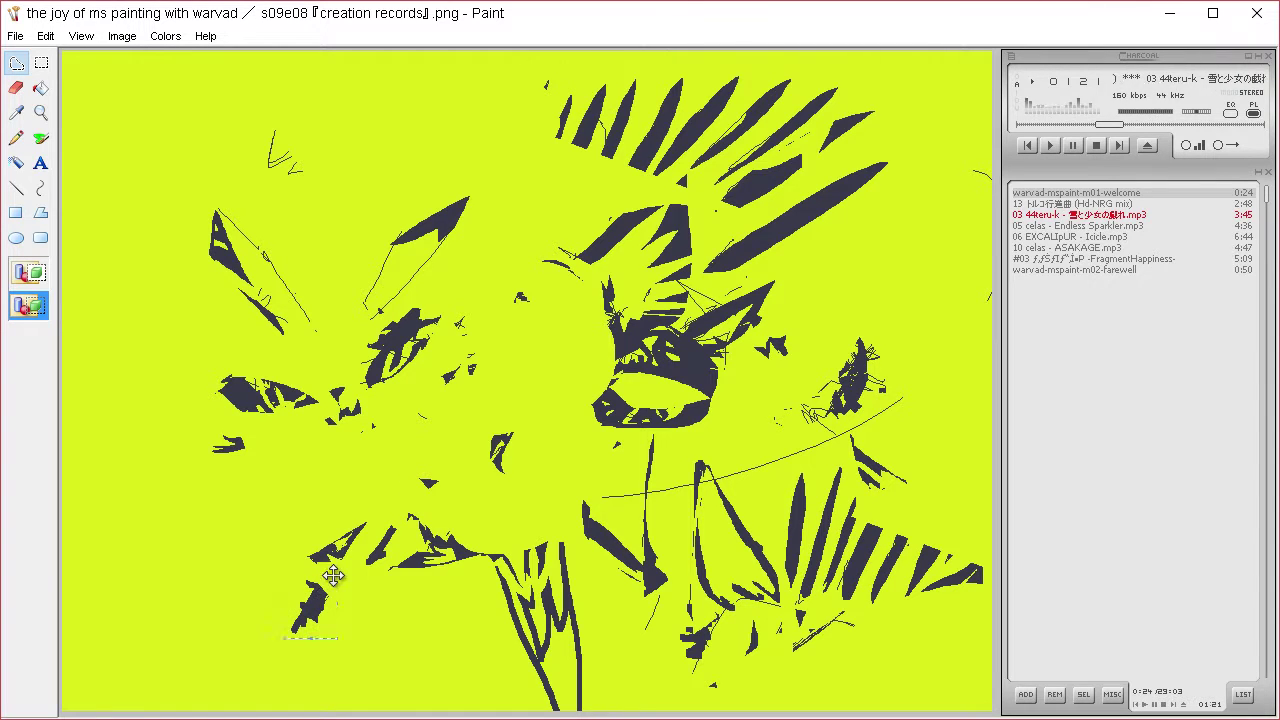
Select the remaining limb fragments and move them right onto the top of the body.
{"action": "mouse_move", "coordinate": [375, 495]}
{"action": "left_mouse_down"}
{"action": "mouse_move", "coordinate": [363, 559]}
{"action": "mouse_move", "coordinate": [441, 496]}
{"action": "mouse_move", "coordinate": [408, 492]}
{"action": "left_mouse_up"}
{"action": "mouse_move", "coordinate": [425, 530]}
{"action": "left_mouse_down"}
{"action": "mouse_move", "coordinate": [693, 550]}
{"action": "mouse_move", "coordinate": [585, 544]}
{"action": "mouse_move", "coordinate": [508, 575]}
{"action": "mouse_move", "coordinate": [583, 544]}
{"action": "left_mouse_up"}
{"action": "left_click", "coordinate": [400, 544]}
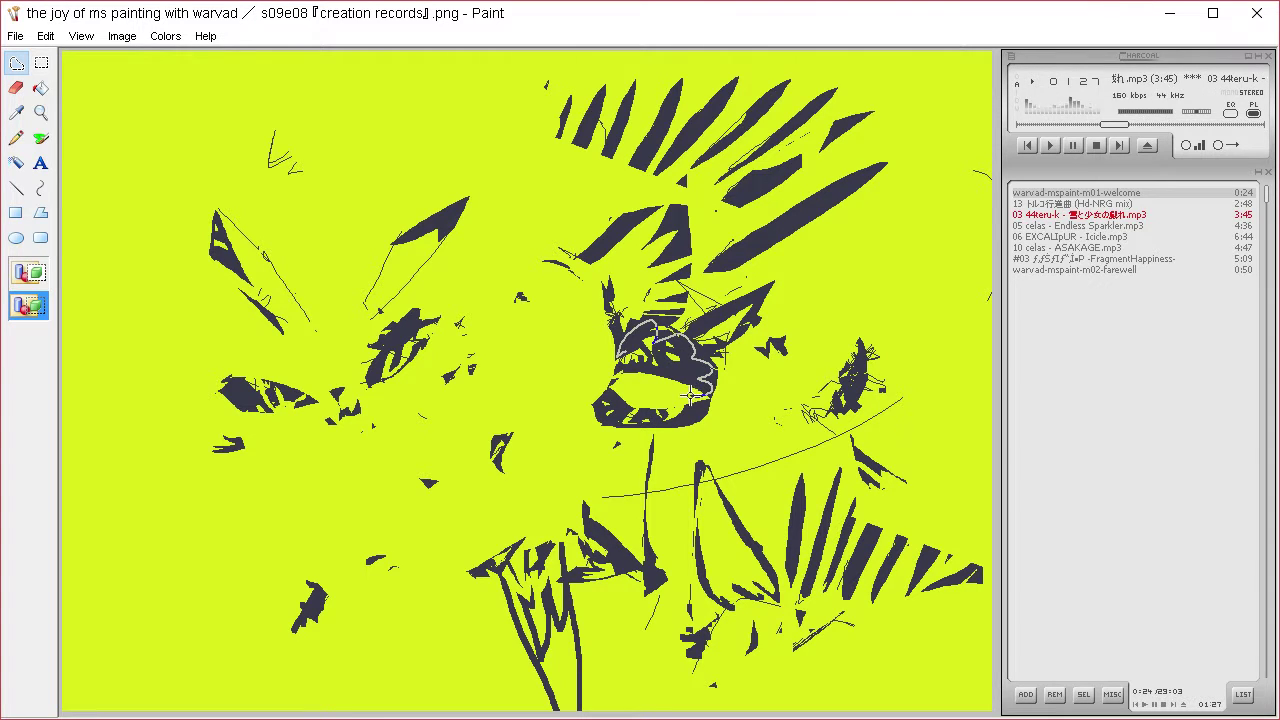
Move a scalloped band from the large eye to above the body, and shift the eye and right ear up over the spikes.
{"action": "mouse_move", "coordinate": [640, 368]}
{"action": "left_mouse_down"}
{"action": "mouse_move", "coordinate": [525, 410]}
{"action": "mouse_move", "coordinate": [565, 415]}
{"action": "left_mouse_up"}
{"action": "mouse_move", "coordinate": [760, 288]}
{"action": "left_mouse_down"}
{"action": "mouse_move", "coordinate": [571, 393]}
{"action": "mouse_move", "coordinate": [790, 385]}
{"action": "left_mouse_up"}
{"action": "mouse_move", "coordinate": [687, 365]}
{"action": "left_mouse_down"}
{"action": "mouse_move", "coordinate": [875, 272]}
{"action": "mouse_move", "coordinate": [862, 266]}
{"action": "left_mouse_up"}
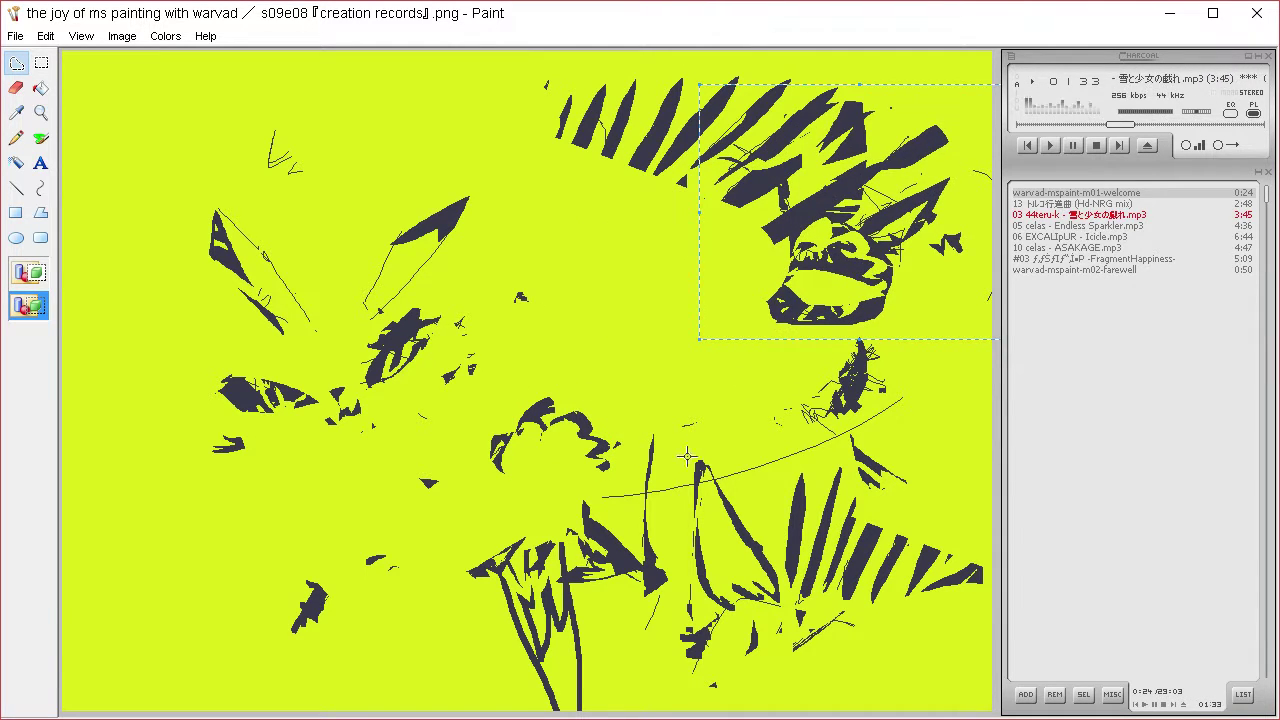
Select the whole assembled face with its two ears and move it up and left.
{"action": "left_click", "coordinate": [585, 575]}
{"action": "mouse_move", "coordinate": [567, 332]}
{"action": "left_mouse_down"}
{"action": "mouse_move", "coordinate": [166, 369]}
{"action": "mouse_move", "coordinate": [425, 410]}
{"action": "mouse_move", "coordinate": [445, 398]}
{"action": "left_mouse_up"}
{"action": "left_click_drag", "start_coordinate": [511, 307], "coordinate": [488, 210]}
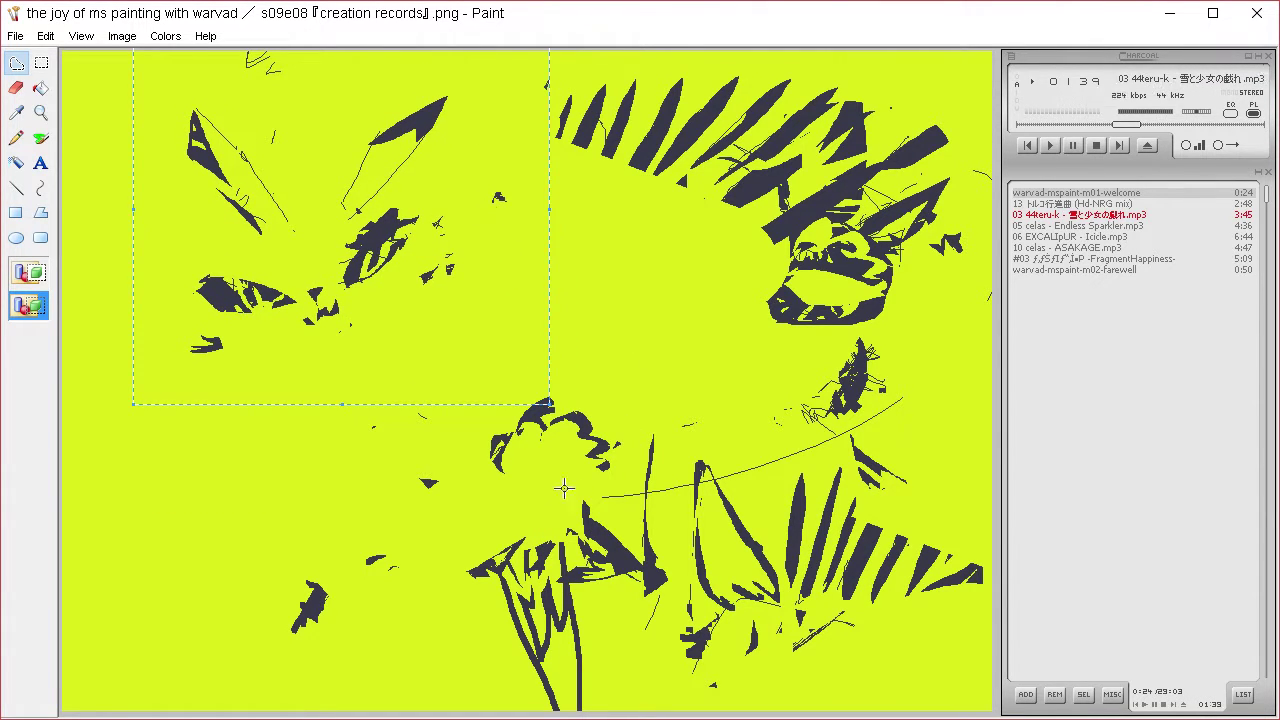
{"action": "left_click_drag", "start_coordinate": [474, 364], "coordinate": [464, 399]}
{"action": "left_click", "coordinate": [598, 520]}
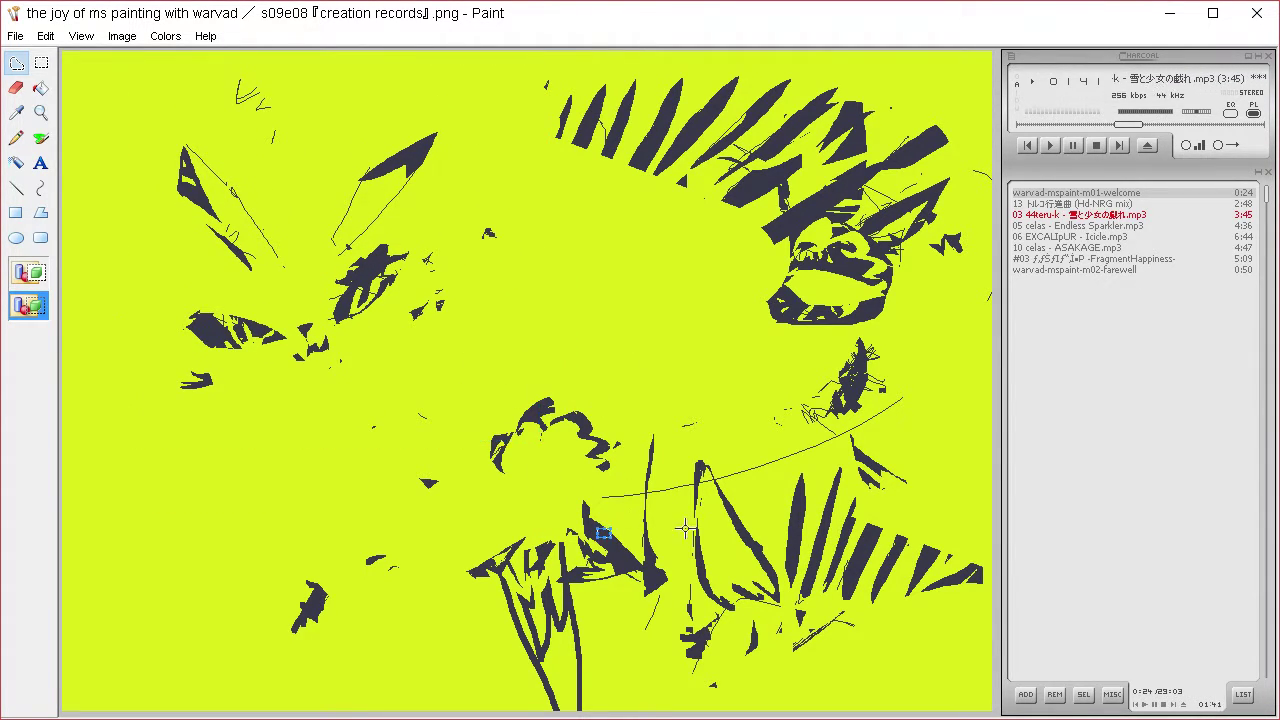
Cut a slim slanted stroke from the fan-shaped leg cluster and move it to the far right, beneath the long curved line.
{"action": "mouse_move", "coordinate": [595, 518]}
{"action": "left_mouse_down"}
{"action": "mouse_move", "coordinate": [735, 525]}
{"action": "mouse_move", "coordinate": [570, 532]}
{"action": "left_mouse_up"}
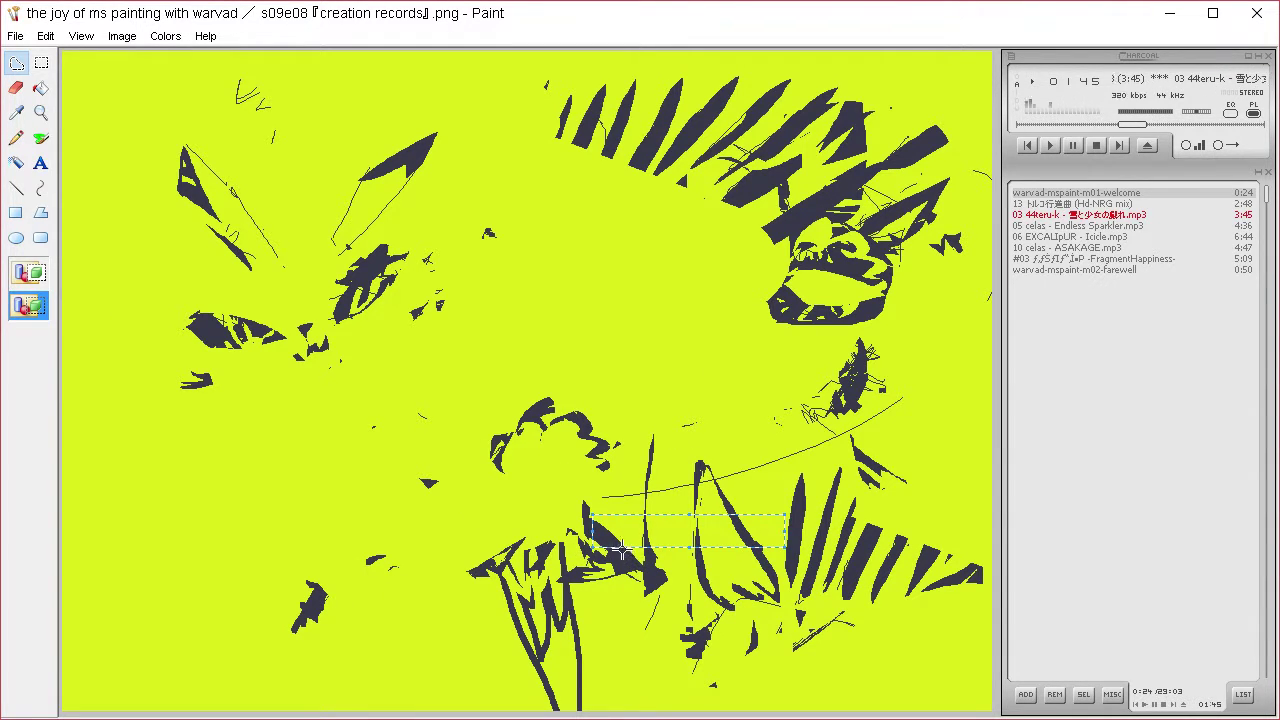
{"action": "left_click", "coordinate": [493, 585]}
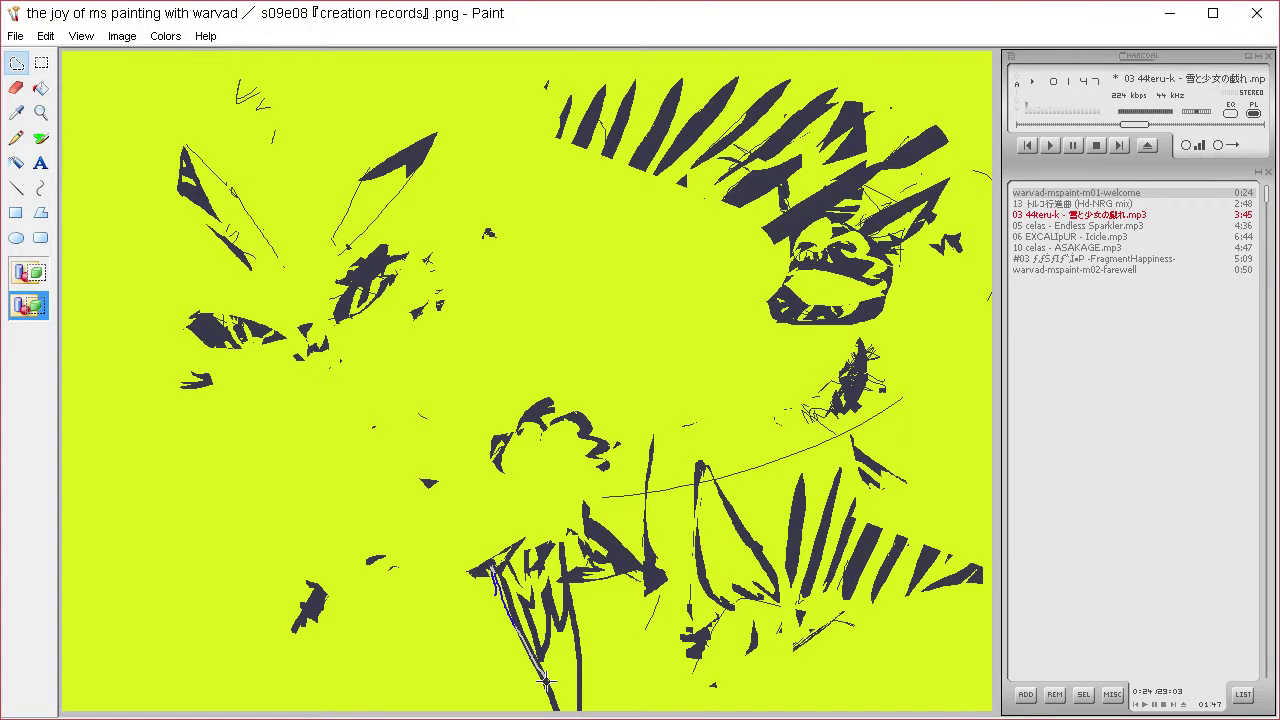
{"action": "left_click_drag", "start_coordinate": [500, 642], "coordinate": [478, 584]}
{"action": "mouse_move", "coordinate": [522, 625]}
{"action": "left_mouse_down"}
{"action": "mouse_move", "coordinate": [814, 559]}
{"action": "mouse_move", "coordinate": [808, 475]}
{"action": "mouse_move", "coordinate": [809, 517]}
{"action": "mouse_move", "coordinate": [766, 474]}
{"action": "mouse_move", "coordinate": [897, 404]}
{"action": "left_mouse_up"}
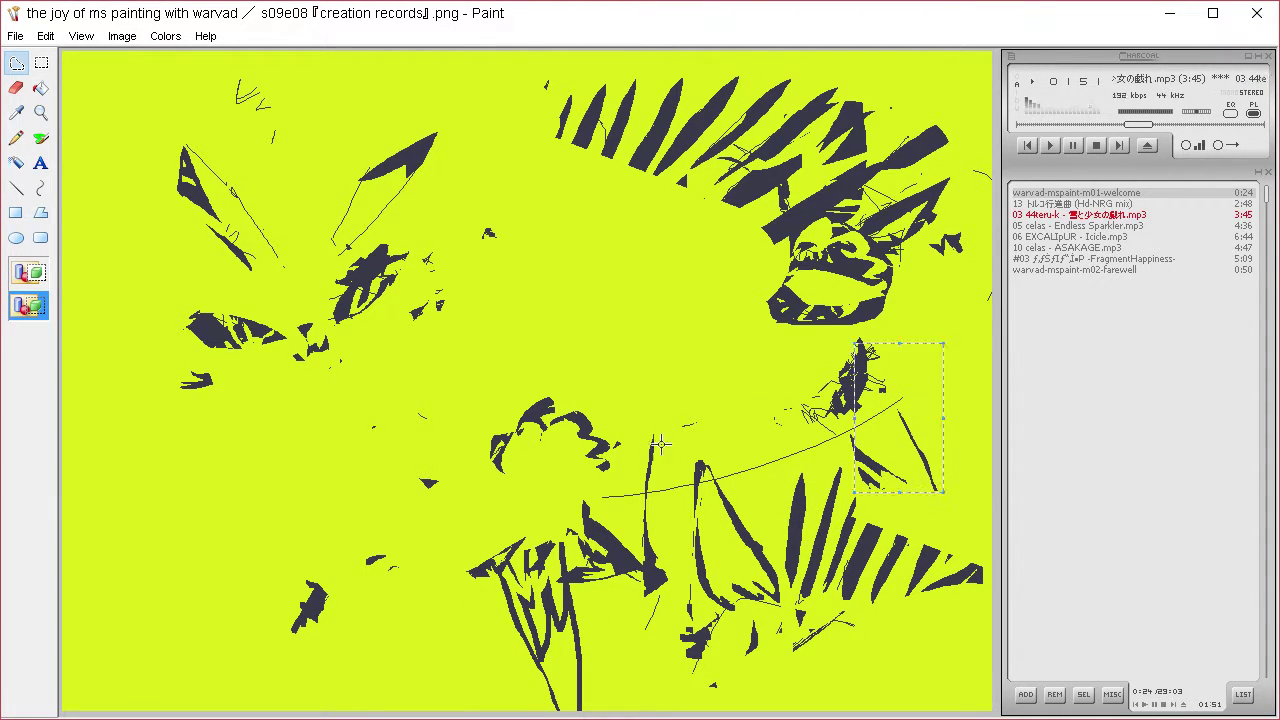
Select the looped outline with the lower spike fan and shift them right and slightly down.
{"action": "left_click_drag", "start_coordinate": [670, 431], "coordinate": [658, 607]}
{"action": "mouse_move", "coordinate": [772, 455]}
{"action": "left_mouse_down"}
{"action": "mouse_move", "coordinate": [669, 431]}
{"action": "mouse_move", "coordinate": [903, 546]}
{"action": "mouse_move", "coordinate": [895, 538]}
{"action": "left_mouse_up"}
{"action": "left_click_drag", "start_coordinate": [797, 572], "coordinate": [883, 597]}
Select the tall thin spike and the dark fragments at its base, and move them up into a compact cluster.
{"action": "mouse_move", "coordinate": [686, 416]}
{"action": "left_mouse_down"}
{"action": "mouse_move", "coordinate": [637, 581]}
{"action": "mouse_move", "coordinate": [706, 590]}
{"action": "left_mouse_up"}
{"action": "mouse_move", "coordinate": [687, 561]}
{"action": "left_mouse_down"}
{"action": "mouse_move", "coordinate": [723, 531]}
{"action": "mouse_move", "coordinate": [664, 510]}
{"action": "mouse_move", "coordinate": [573, 584]}
{"action": "mouse_move", "coordinate": [667, 592]}
{"action": "left_mouse_up"}
{"action": "mouse_move", "coordinate": [653, 603]}
{"action": "left_mouse_down"}
{"action": "mouse_move", "coordinate": [723, 591]}
{"action": "mouse_move", "coordinate": [660, 560]}
{"action": "mouse_move", "coordinate": [688, 561]}
{"action": "left_mouse_up"}
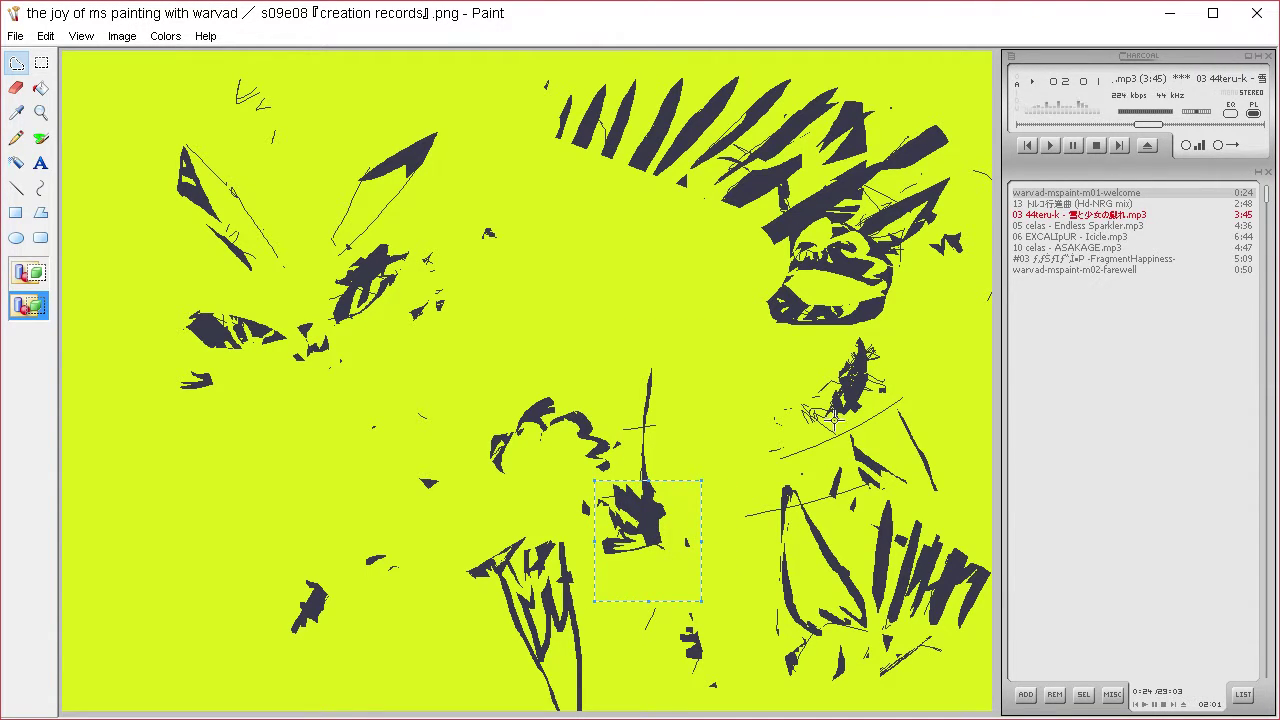
Move a sliver of the dark feather shape and a thin line from the looped outline beside the tall spike, forming its other edge.
{"action": "mouse_move", "coordinate": [857, 349]}
{"action": "left_mouse_down"}
{"action": "mouse_move", "coordinate": [813, 415]}
{"action": "mouse_move", "coordinate": [848, 346]}
{"action": "left_mouse_up"}
{"action": "left_click_drag", "start_coordinate": [846, 382], "coordinate": [682, 488]}
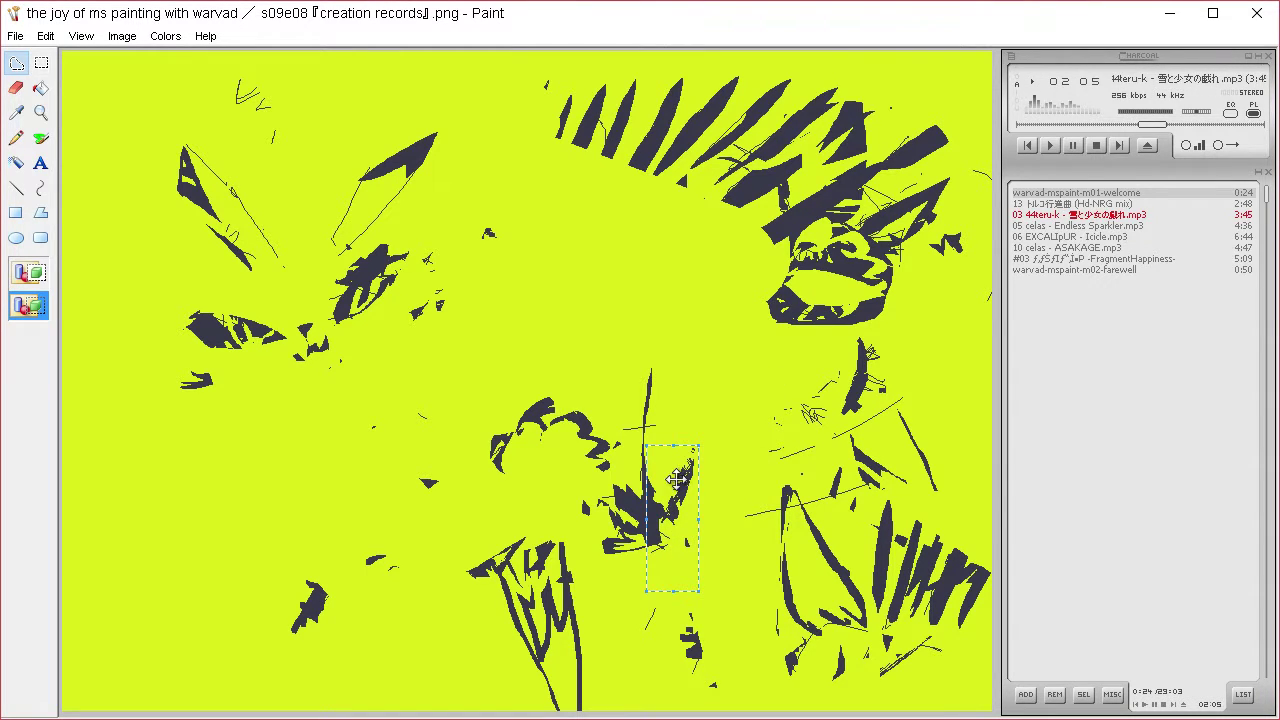
{"action": "left_click_drag", "start_coordinate": [803, 508], "coordinate": [800, 490]}
{"action": "mouse_move", "coordinate": [816, 545]}
{"action": "left_mouse_down"}
{"action": "mouse_move", "coordinate": [771, 490]}
{"action": "mouse_move", "coordinate": [687, 441]}
{"action": "mouse_move", "coordinate": [703, 420]}
{"action": "left_mouse_up"}
{"action": "left_click", "coordinate": [748, 403]}
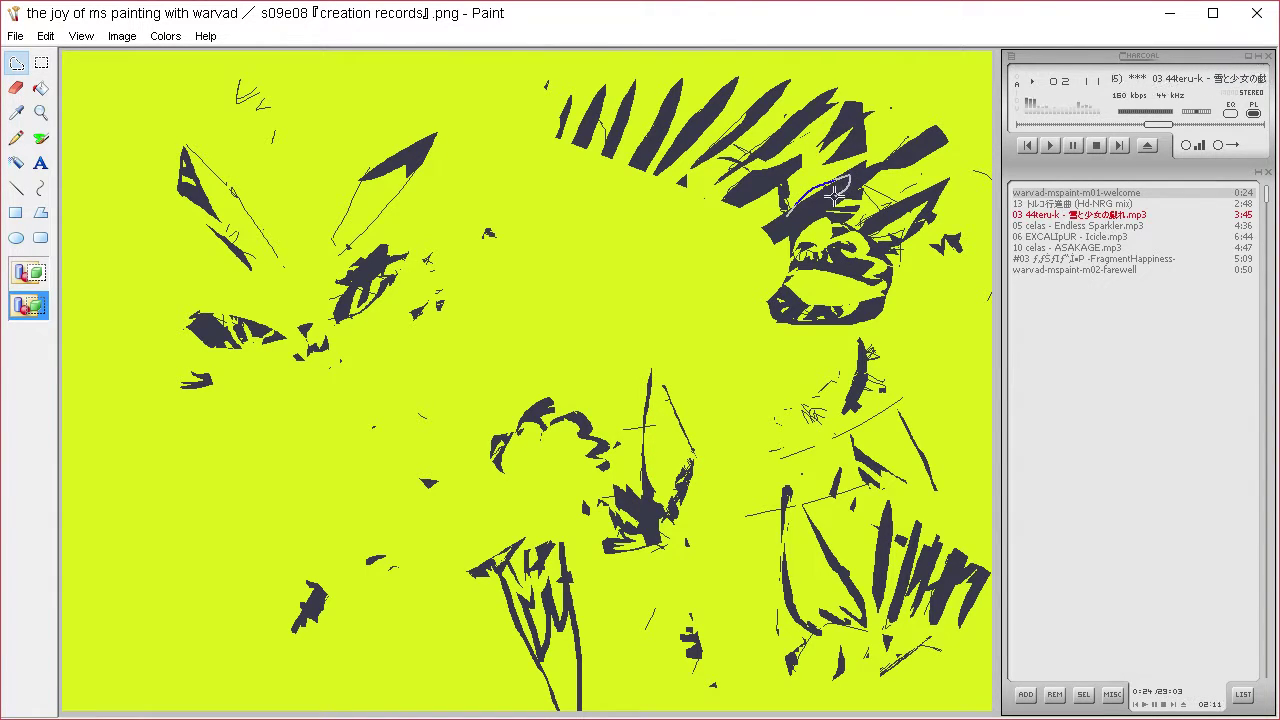
Cut a dark wedge from the spikes above the large eye, place it atop the tall thin spike, and rearrange its cut pieces.
{"action": "left_click_drag", "start_coordinate": [845, 203], "coordinate": [845, 213]}
{"action": "left_click_drag", "start_coordinate": [822, 207], "coordinate": [685, 371]}
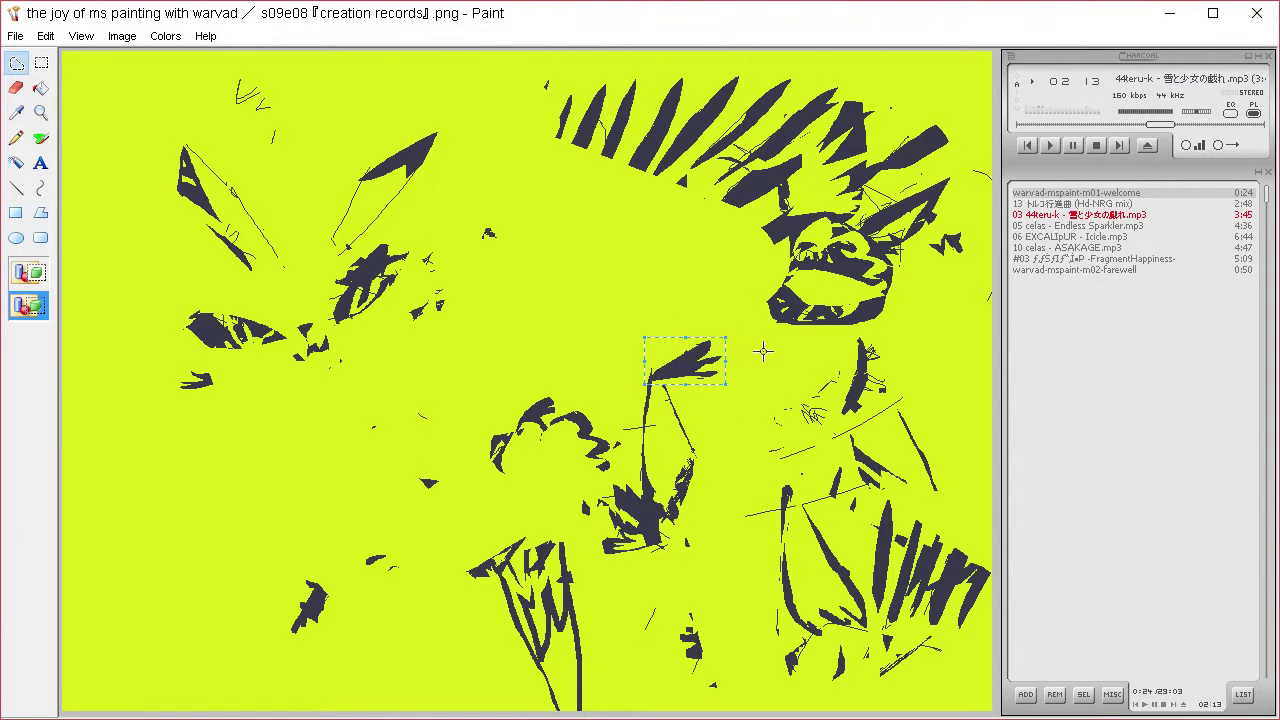
{"action": "mouse_move", "coordinate": [721, 332]}
{"action": "left_mouse_down"}
{"action": "mouse_move", "coordinate": [727, 373]}
{"action": "mouse_move", "coordinate": [733, 352]}
{"action": "left_mouse_up"}
{"action": "mouse_move", "coordinate": [707, 360]}
{"action": "left_mouse_down"}
{"action": "mouse_move", "coordinate": [788, 372]}
{"action": "mouse_move", "coordinate": [690, 376]}
{"action": "left_mouse_up"}
{"action": "left_click_drag", "start_coordinate": [709, 383], "coordinate": [779, 404]}
{"action": "left_click_drag", "start_coordinate": [722, 344], "coordinate": [734, 384]}
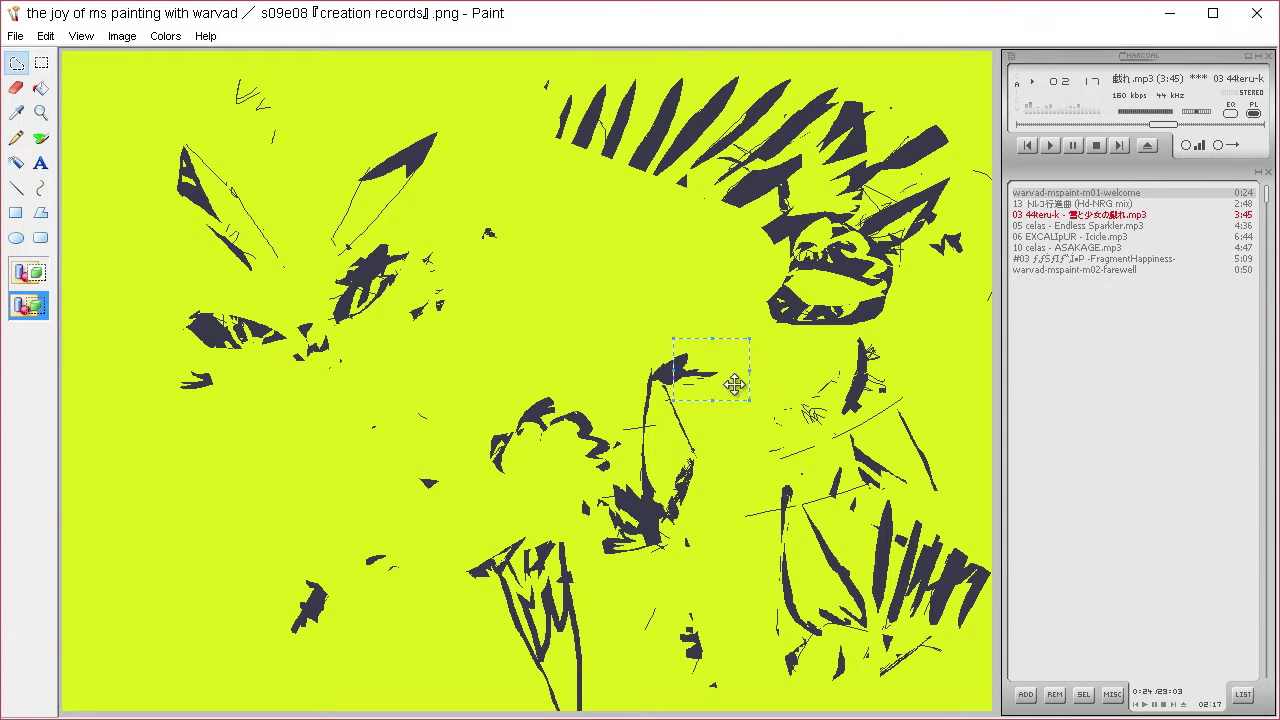
Split the wedge above the tall spike into smaller fragments and cluster them just beside the spike's tip.
{"action": "mouse_move", "coordinate": [768, 312]}
{"action": "left_mouse_down"}
{"action": "mouse_move", "coordinate": [657, 349]}
{"action": "mouse_move", "coordinate": [692, 389]}
{"action": "mouse_move", "coordinate": [729, 342]}
{"action": "mouse_move", "coordinate": [710, 342]}
{"action": "left_mouse_up"}
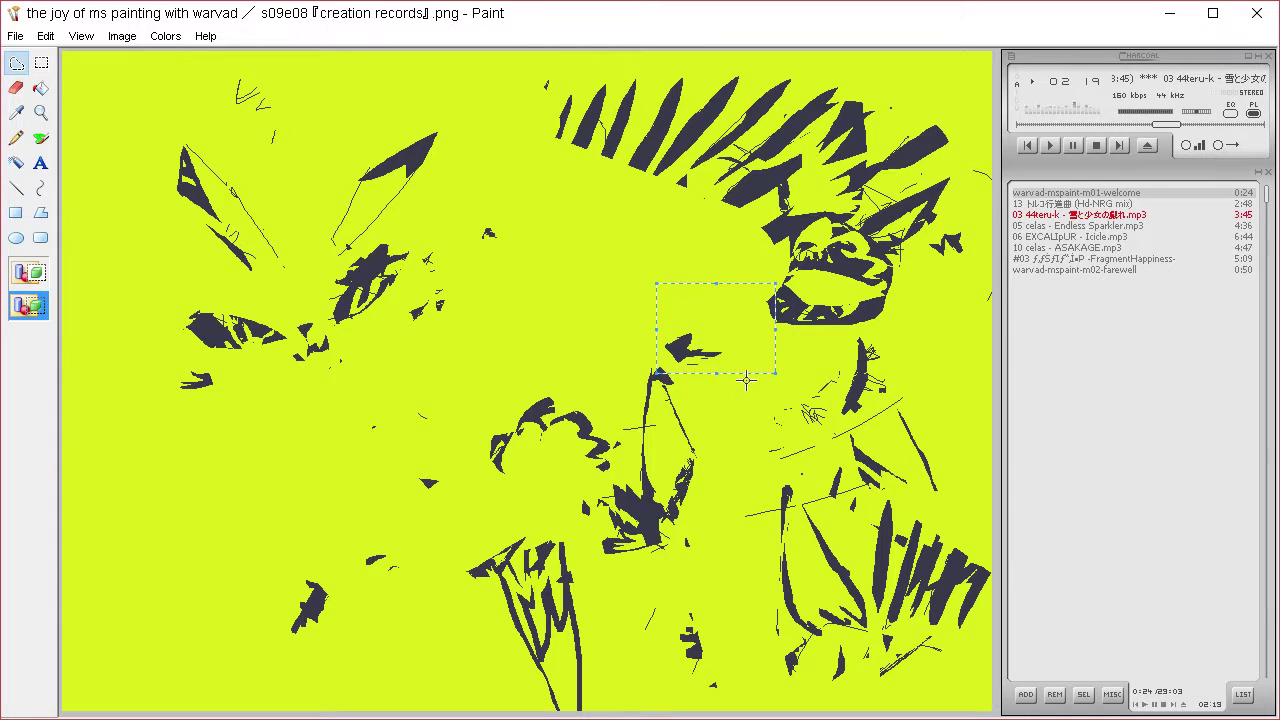
{"action": "mouse_move", "coordinate": [747, 383]}
{"action": "left_mouse_down"}
{"action": "mouse_move", "coordinate": [693, 379]}
{"action": "mouse_move", "coordinate": [708, 377]}
{"action": "left_mouse_up"}
{"action": "mouse_move", "coordinate": [724, 355]}
{"action": "left_mouse_down"}
{"action": "mouse_move", "coordinate": [731, 366]}
{"action": "mouse_move", "coordinate": [706, 382]}
{"action": "mouse_move", "coordinate": [724, 384]}
{"action": "mouse_move", "coordinate": [708, 331]}
{"action": "mouse_move", "coordinate": [685, 350]}
{"action": "mouse_move", "coordinate": [691, 365]}
{"action": "left_mouse_up"}
{"action": "left_click", "coordinate": [747, 327]}
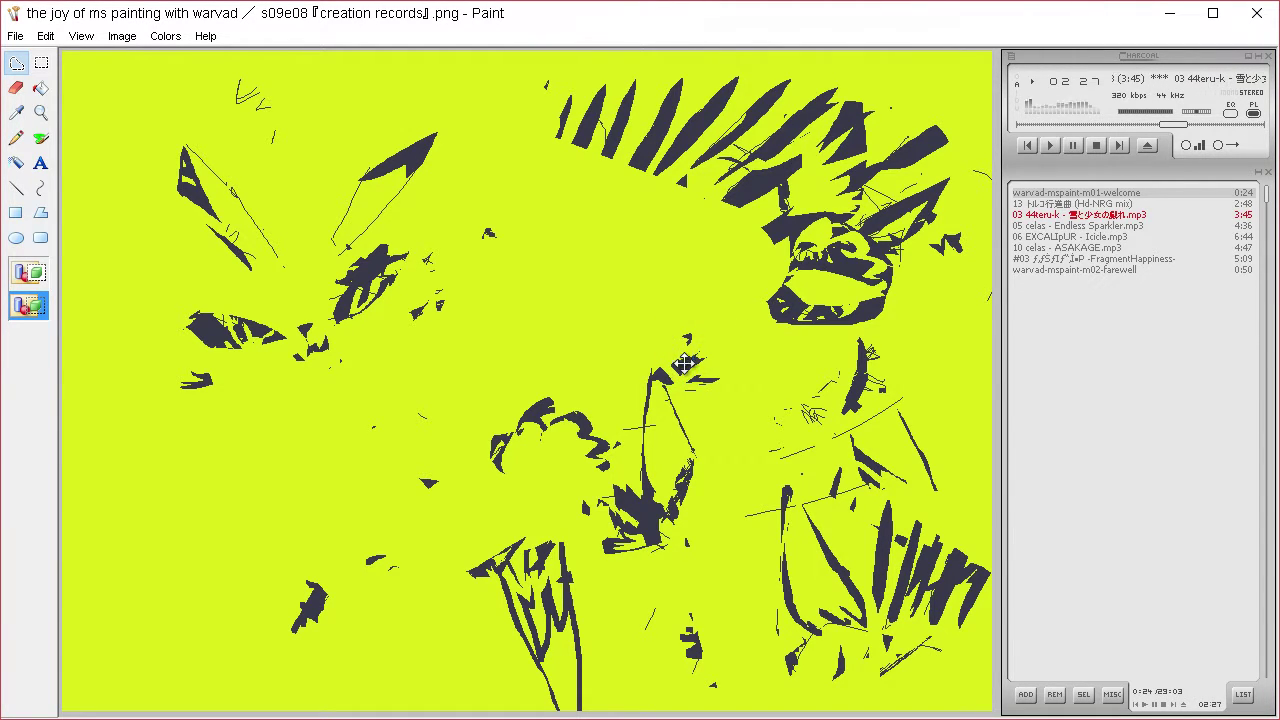